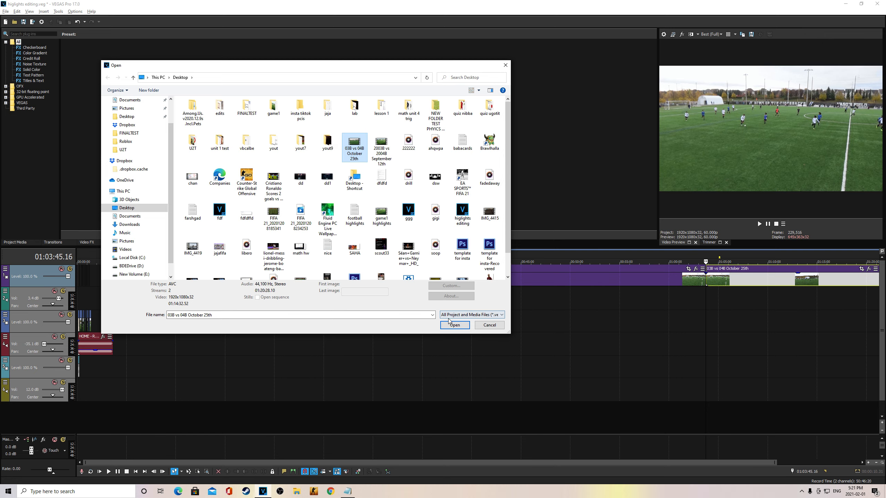
Step: Cancel the Open dialog without importing the match video, then zoom the timeline in
{"action": "left_click", "coordinate": [487, 328]}
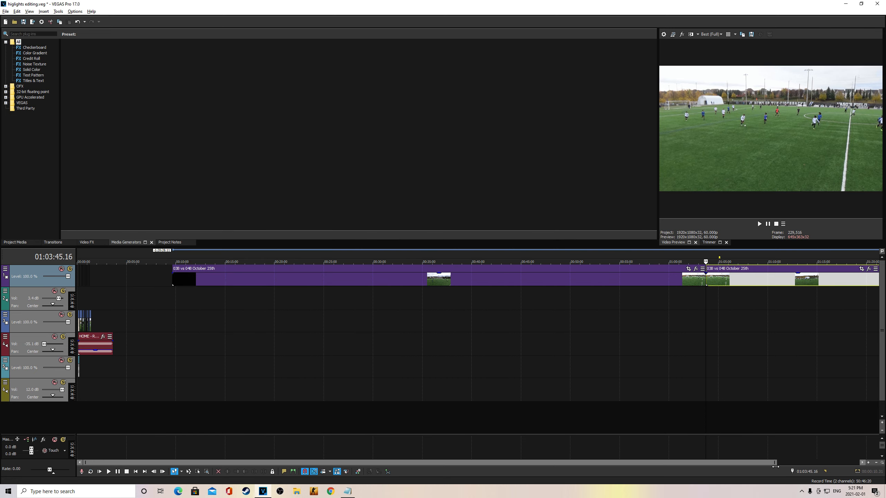
{"action": "left_click_drag", "start_coordinate": [776, 462], "coordinate": [172, 461]}
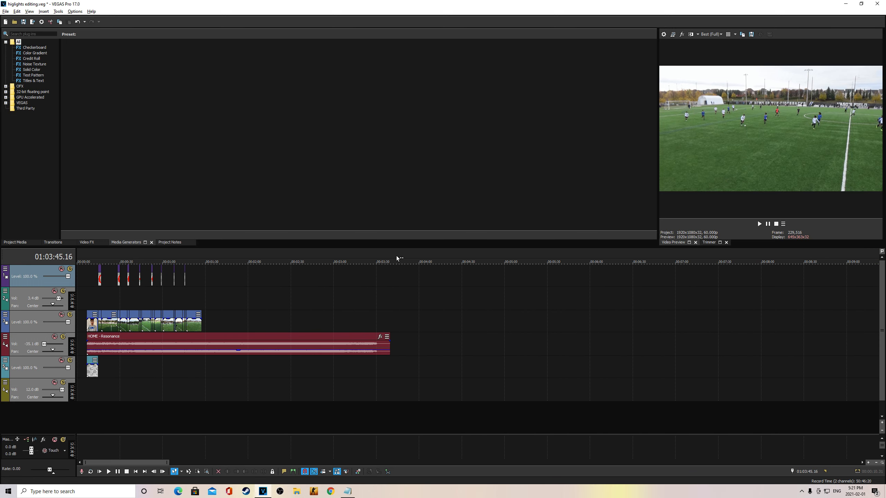
{"action": "left_click_drag", "start_coordinate": [393, 256], "coordinate": [82, 255]}
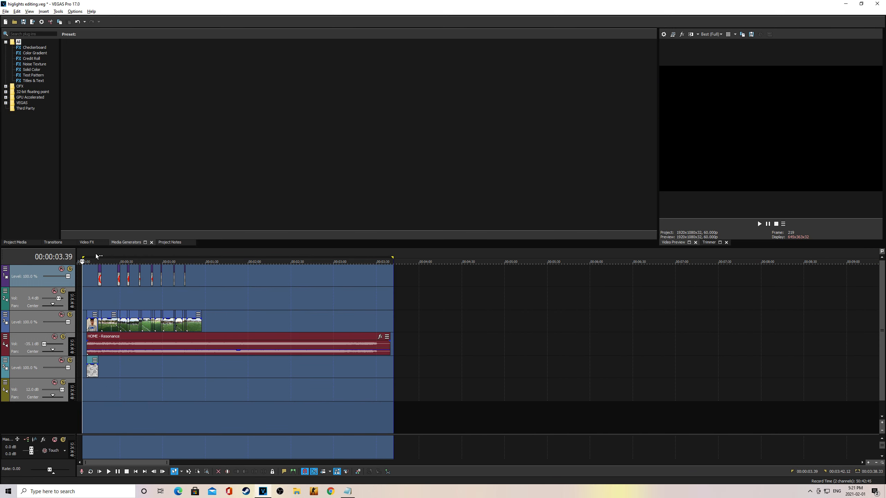
{"action": "left_click", "coordinate": [95, 255]}
{"action": "key", "text": "space"}
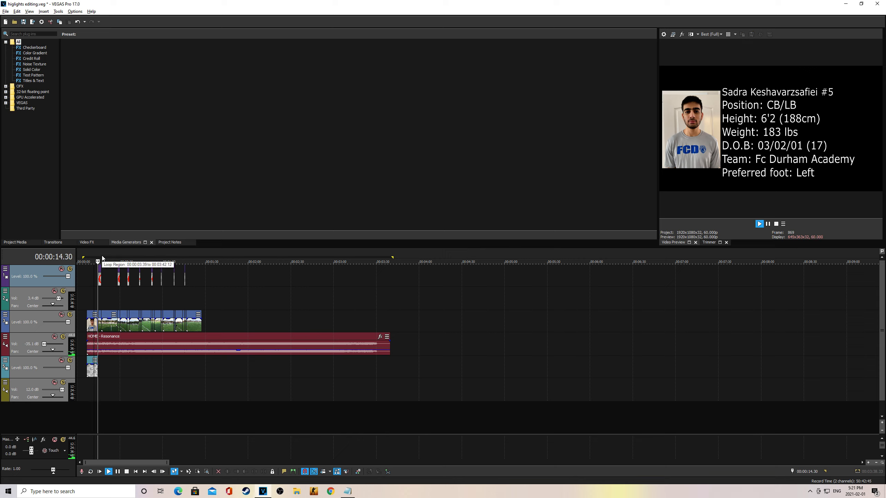
{"action": "key", "text": "space"}
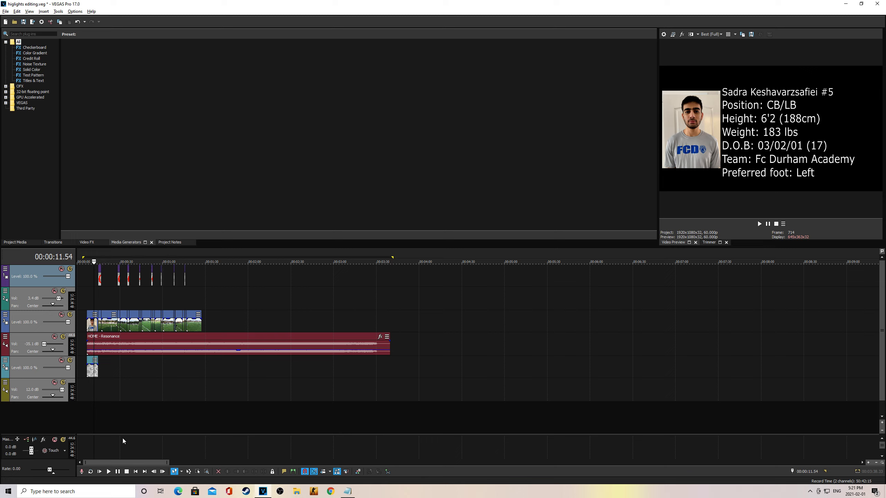
{"action": "left_click_drag", "start_coordinate": [124, 459], "coordinate": [336, 464]}
{"action": "left_click", "coordinate": [358, 262]}
{"action": "left_click", "coordinate": [507, 262]}
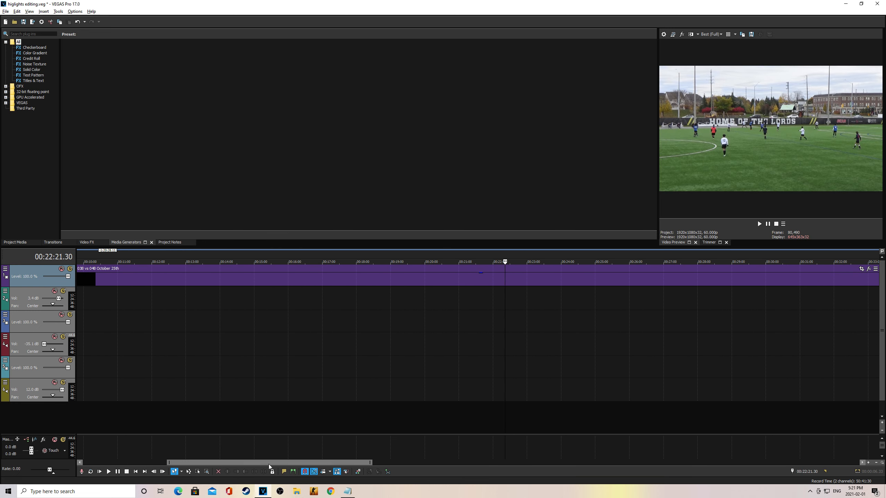
{"action": "left_click_drag", "start_coordinate": [268, 464], "coordinate": [620, 454]}
{"action": "left_click", "coordinate": [107, 255]}
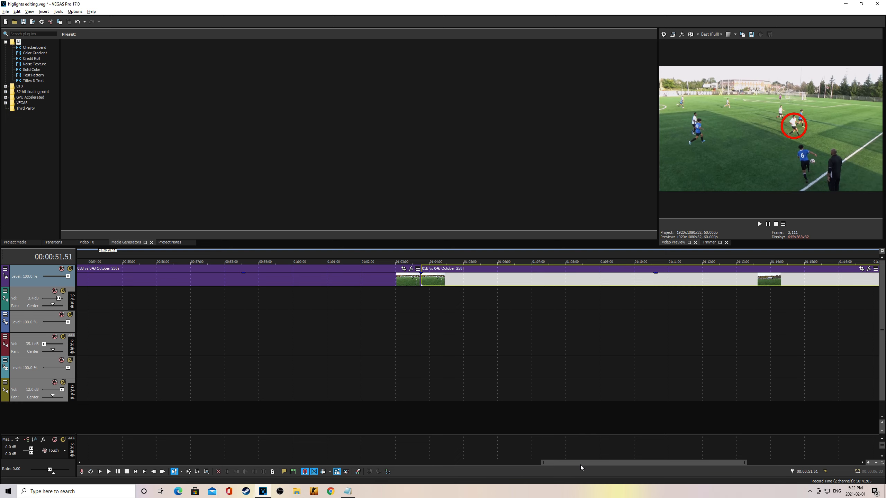
{"action": "left_click_drag", "start_coordinate": [579, 465], "coordinate": [164, 431]}
{"action": "left_click", "coordinate": [338, 253]}
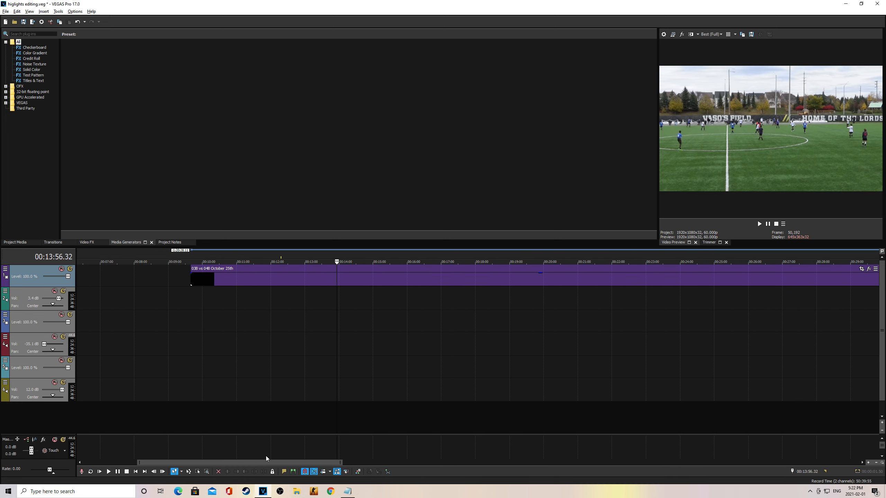
{"action": "left_click_drag", "start_coordinate": [272, 462], "coordinate": [512, 440]}
{"action": "left_click", "coordinate": [347, 491]}
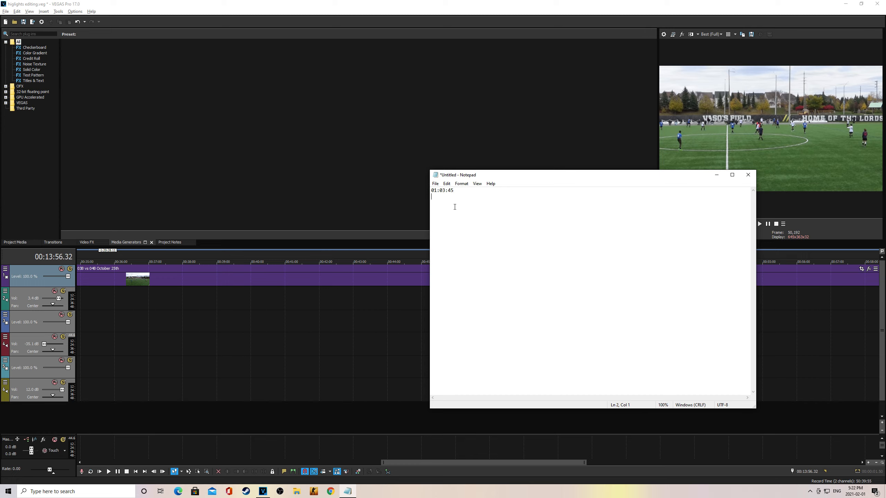
{"action": "left_click", "coordinate": [715, 176]}
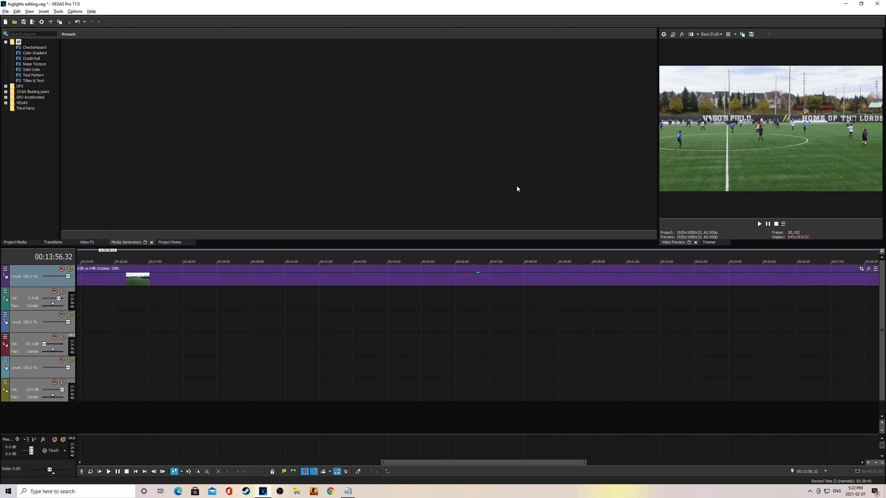
Step: Split the match clip at 01:03:45
{"action": "left_click_drag", "start_coordinate": [467, 464], "coordinate": [579, 457]}
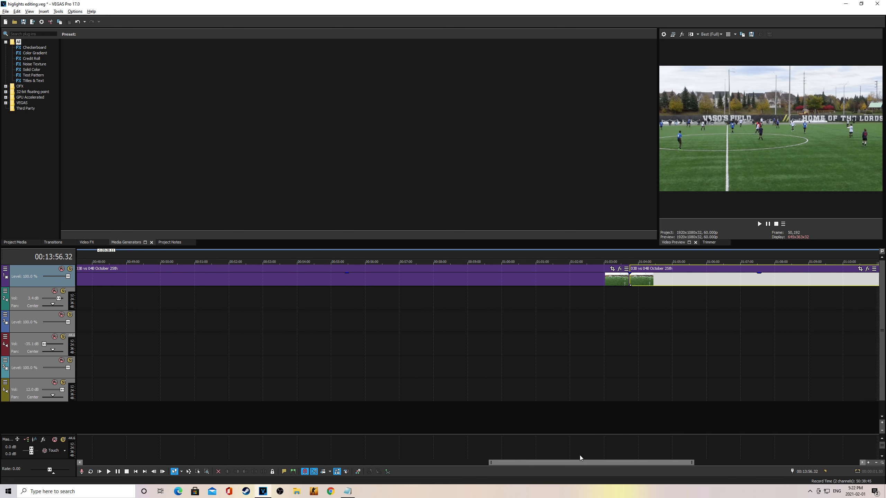
{"action": "left_click", "coordinate": [626, 258]}
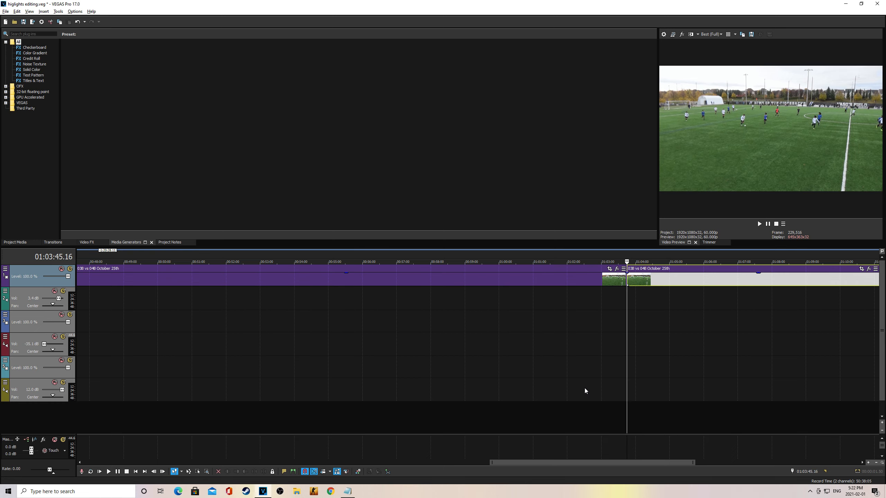
{"action": "key", "text": "ctrl+z"}
{"action": "key", "text": "s"}
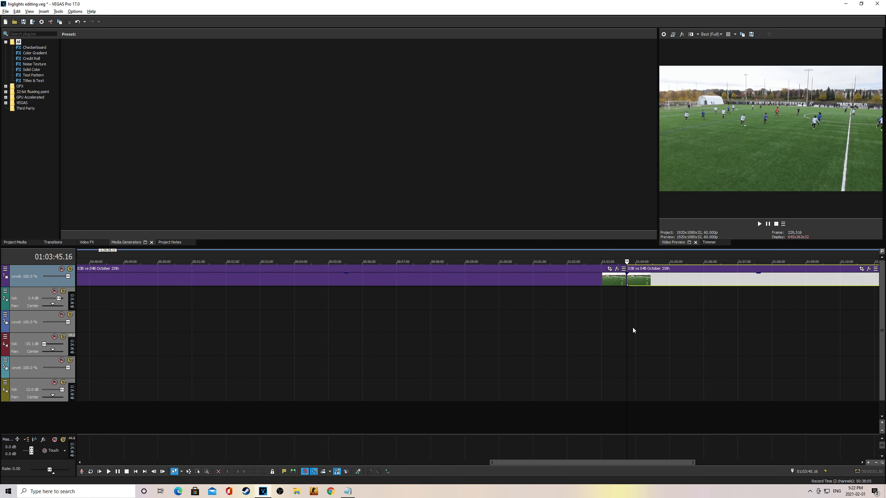
Step: Play to 01:03:55.26 and split the clip again there
{"action": "left_click", "coordinate": [760, 224]}
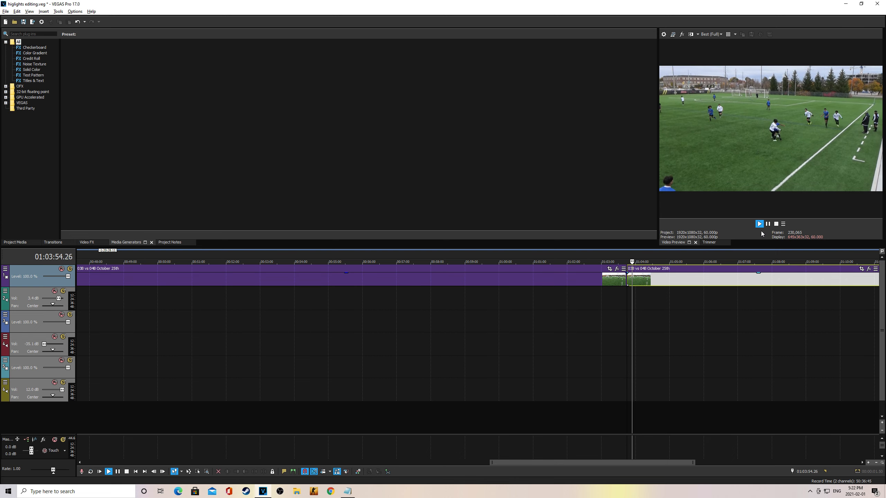
{"action": "left_click", "coordinate": [767, 224]}
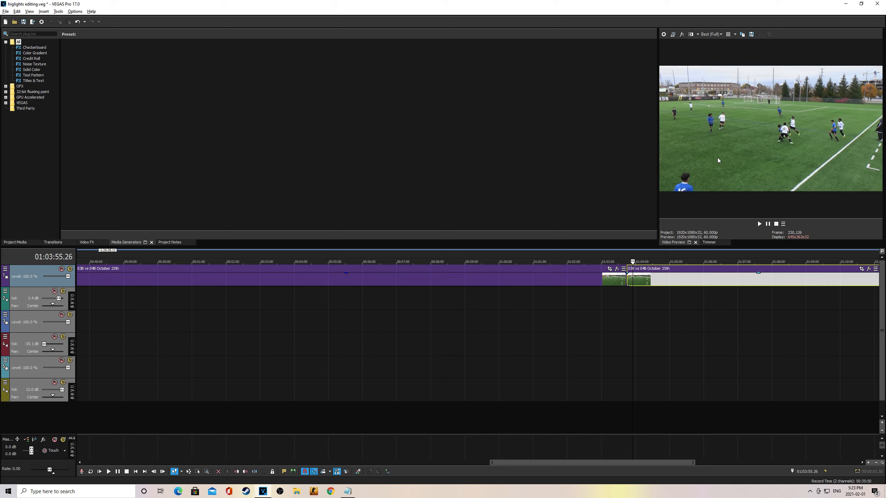
{"action": "key", "text": "s"}
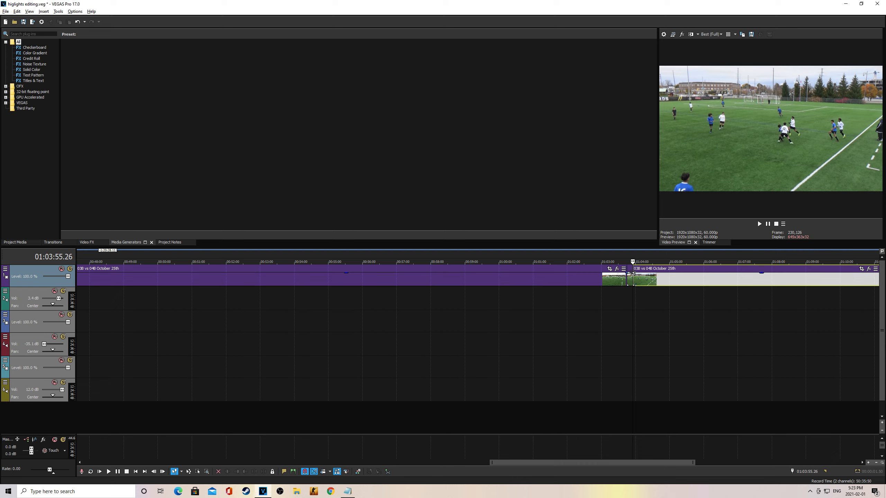
{"action": "left_click", "coordinate": [631, 273]}
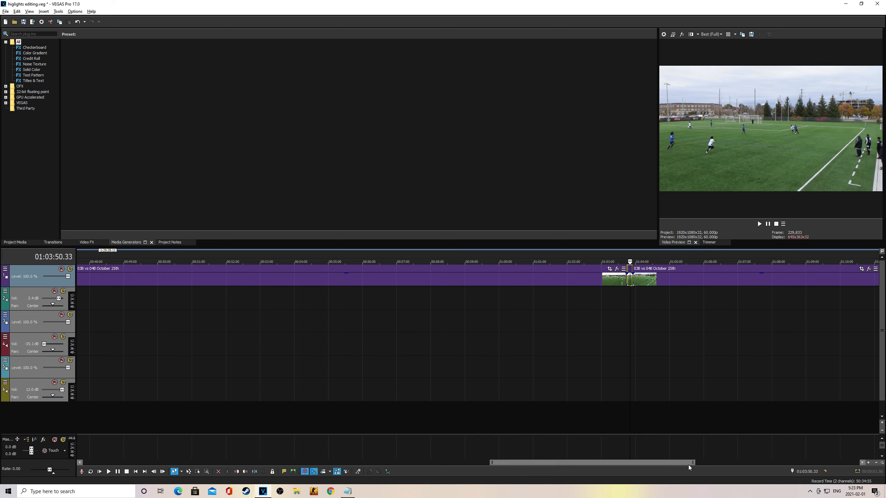
Step: Delete the footage before the highlight and extend the highlight clip's start leftward
{"action": "left_click", "coordinate": [425, 272]}
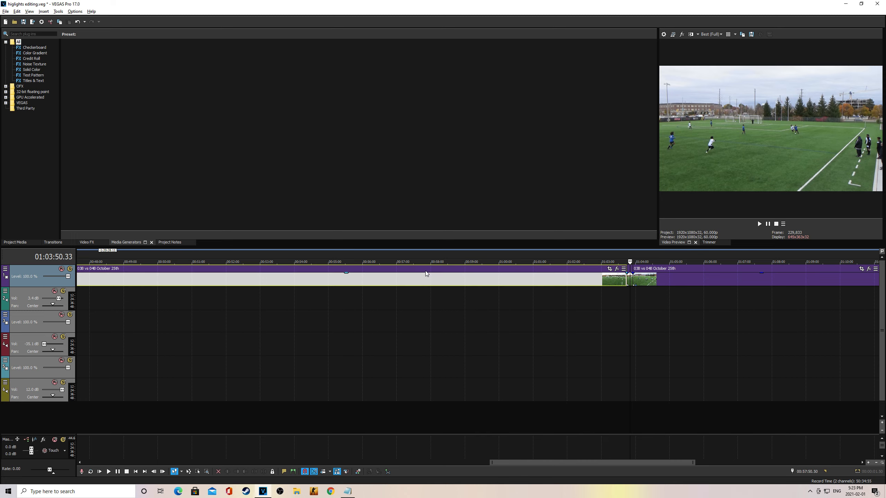
{"action": "key", "text": "Delete"}
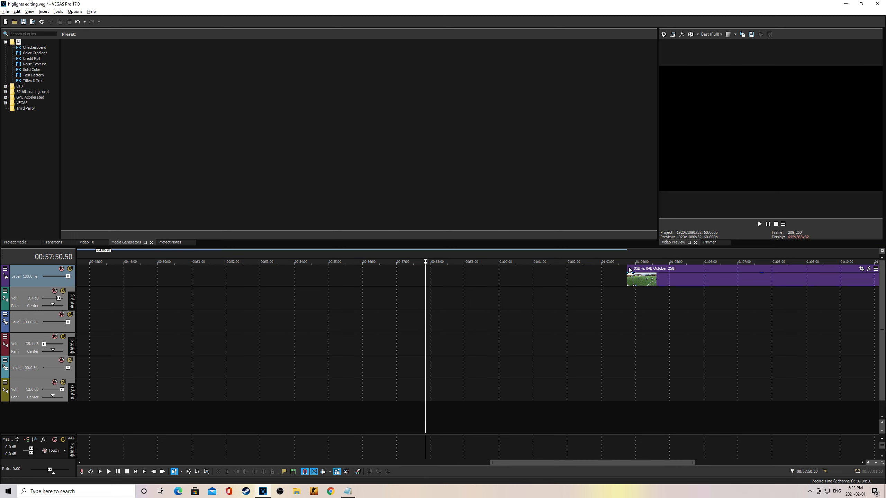
{"action": "left_click_drag", "start_coordinate": [631, 271], "coordinate": [357, 276]}
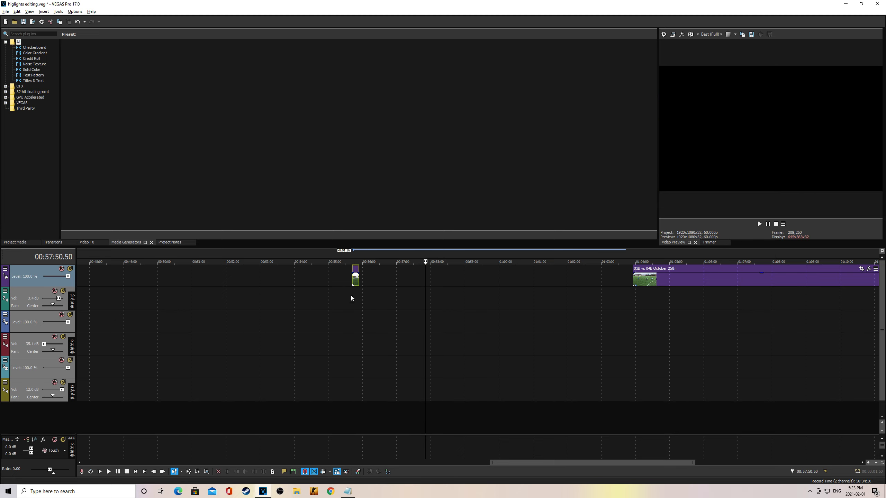
Step: Play the highlight clip from its start and return the playhead to the clip start
{"action": "left_click", "coordinate": [356, 257]}
{"action": "key", "text": "space"}
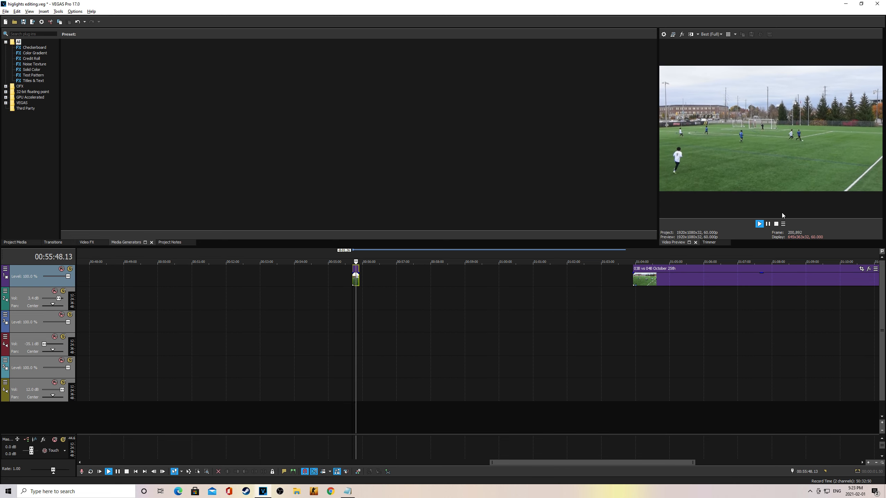
{"action": "left_click", "coordinate": [767, 223]}
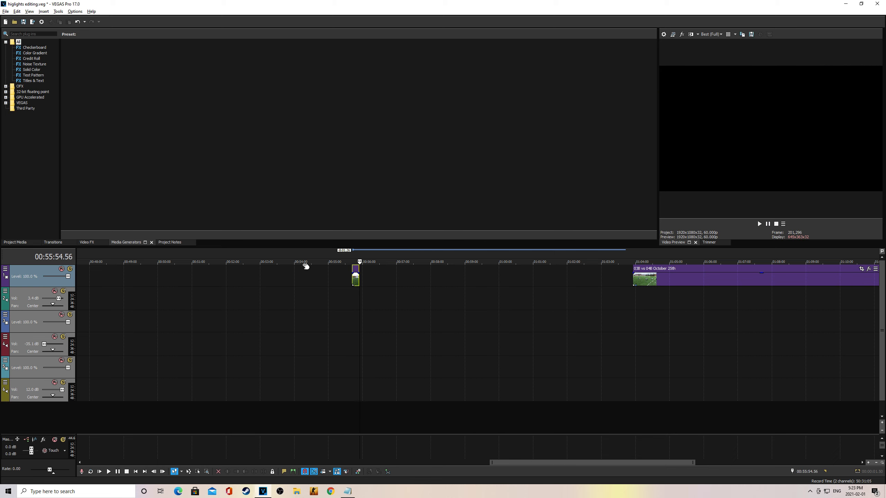
{"action": "left_click", "coordinate": [354, 259]}
{"action": "left_click", "coordinate": [360, 257]}
{"action": "left_click", "coordinate": [352, 256]}
{"action": "left_click", "coordinate": [352, 255]}
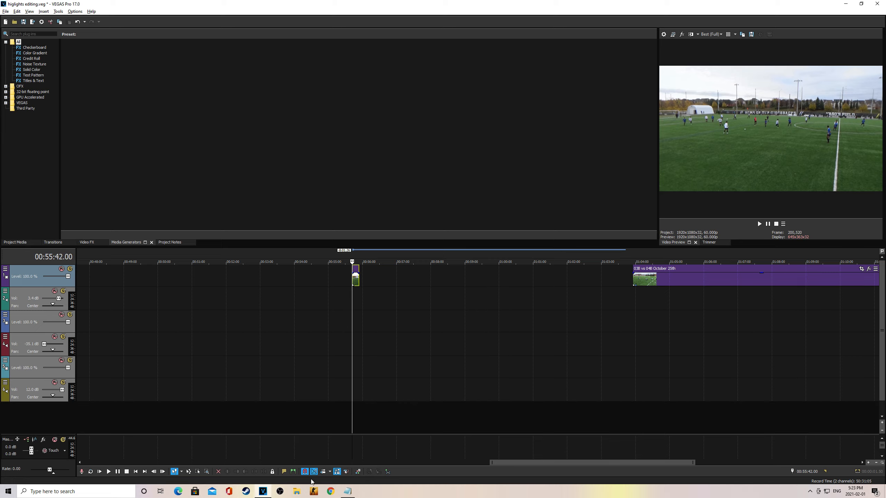
Step: Search Google Images in Chrome for 'circle png'
{"action": "left_click", "coordinate": [330, 491]}
{"action": "left_click", "coordinate": [177, 23]}
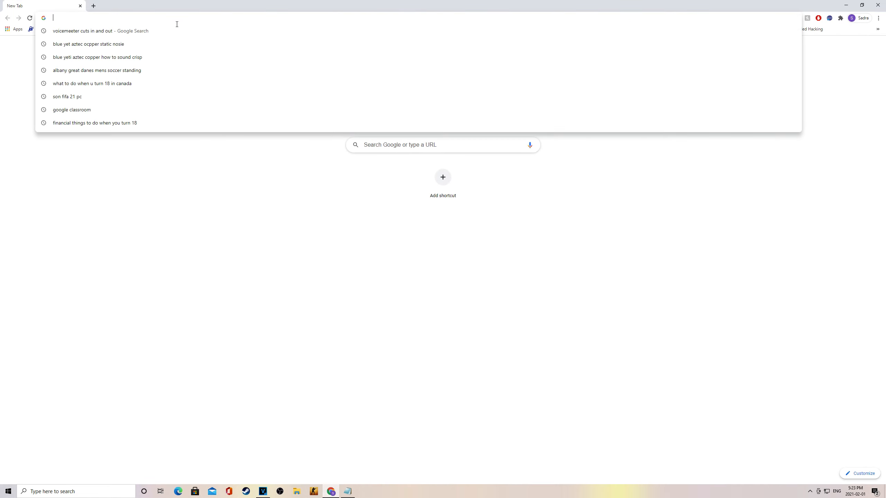
{"action": "type", "text": "circle png"}
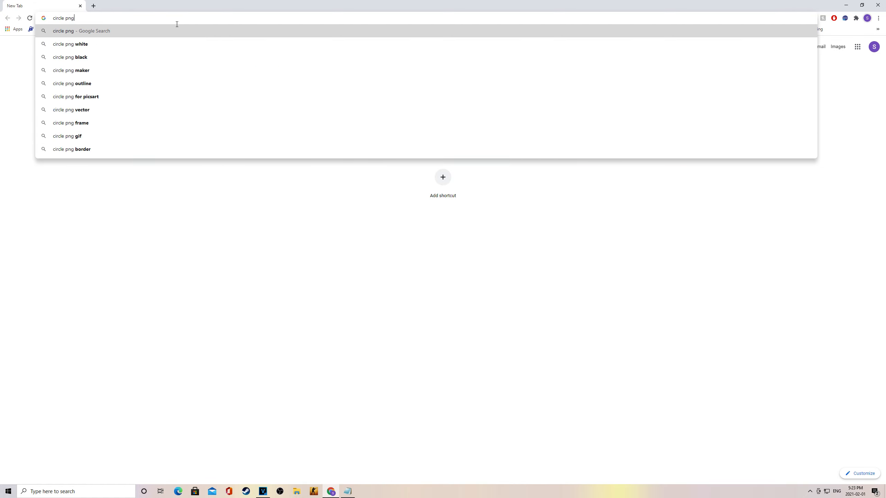
{"action": "key", "text": "Return"}
{"action": "left_click", "coordinate": [94, 66]}
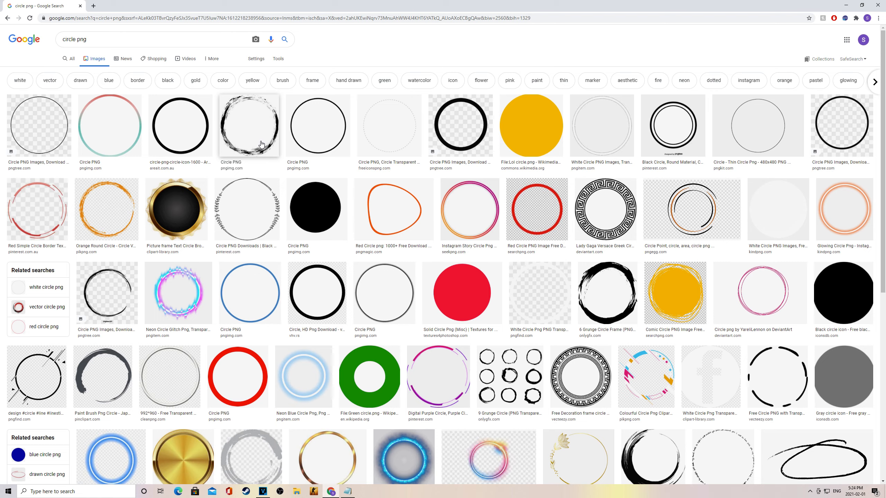
Step: Preview the red ring image, try saving it, then switch back to VEGAS Pro
{"action": "left_click", "coordinate": [177, 217]}
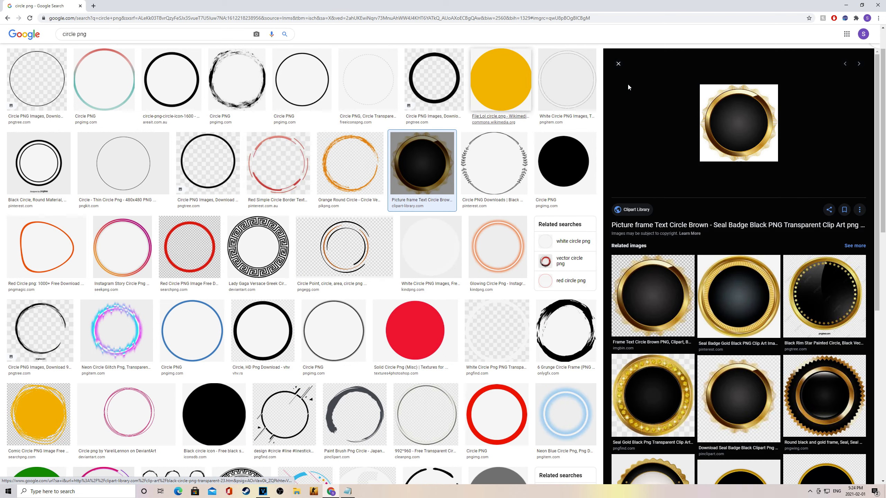
{"action": "left_click", "coordinate": [618, 65]}
{"action": "left_click", "coordinate": [238, 336]}
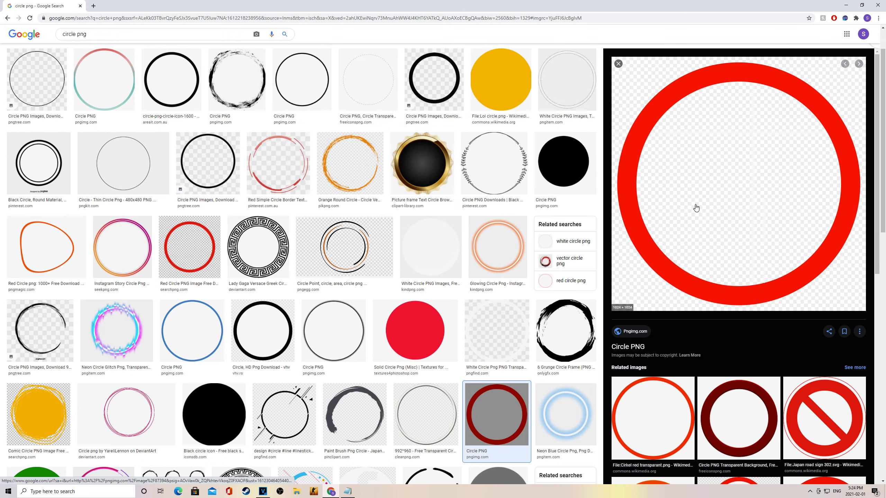
{"action": "right_click", "coordinate": [742, 191]}
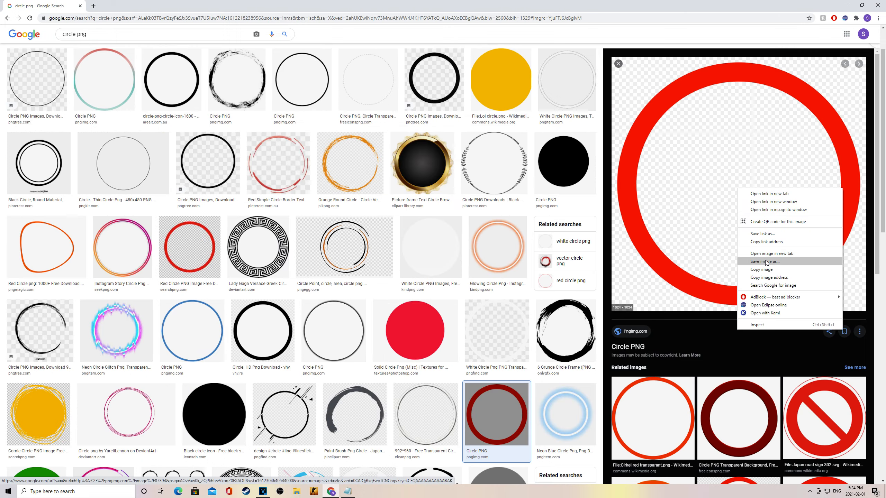
{"action": "left_click", "coordinate": [766, 262]}
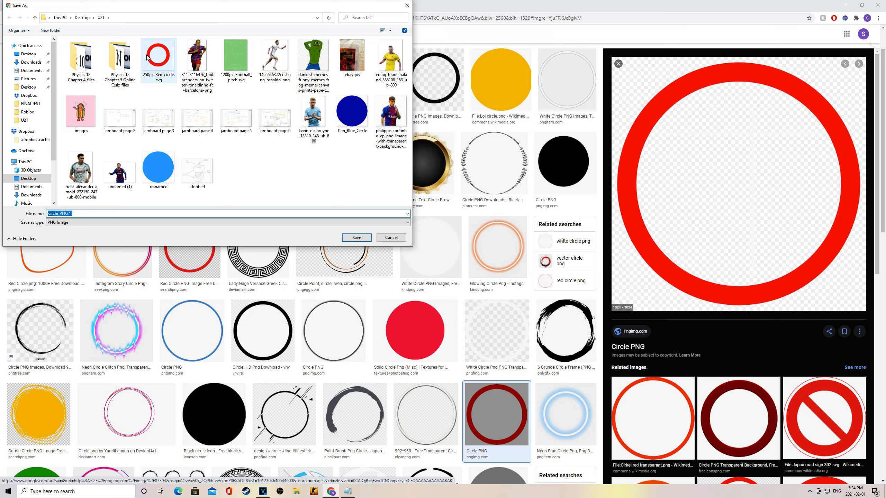
{"action": "left_click", "coordinate": [390, 238]}
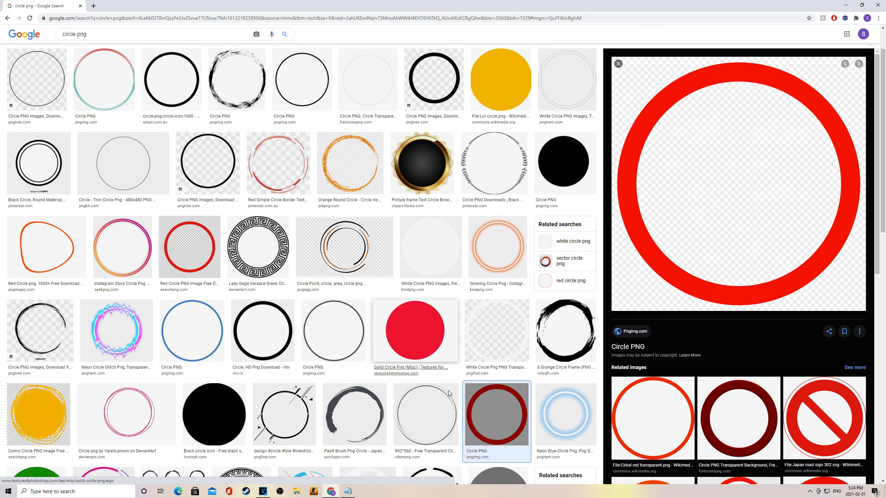
{"action": "left_click", "coordinate": [264, 492]}
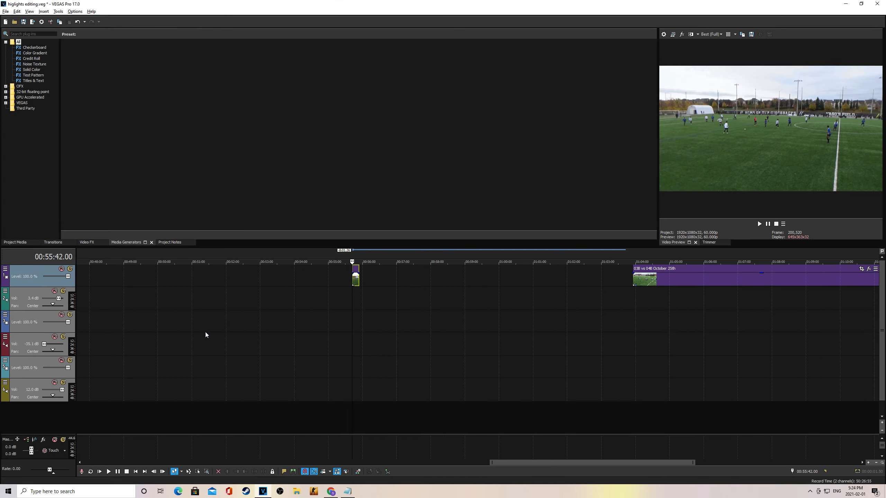
Step: Import circle_PNG71 from the Downloads folder into the timeline
{"action": "left_click_drag", "start_coordinate": [534, 463], "coordinate": [341, 450]}
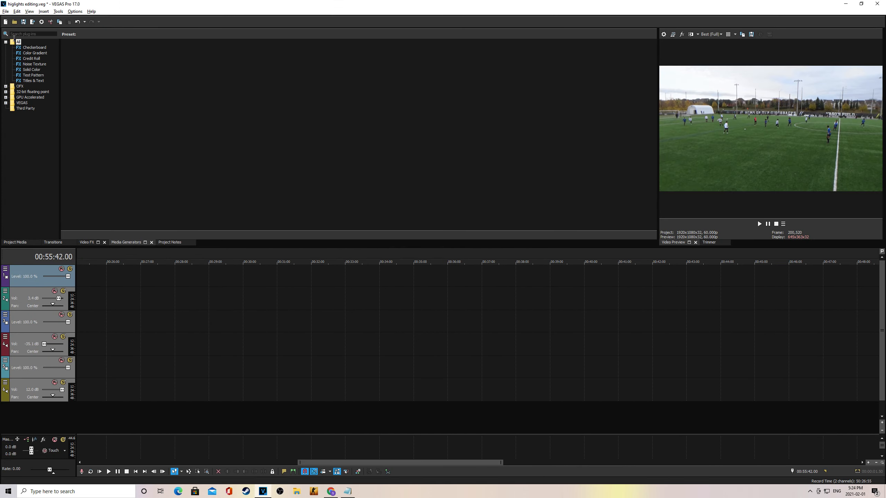
{"action": "left_click", "coordinate": [14, 22]}
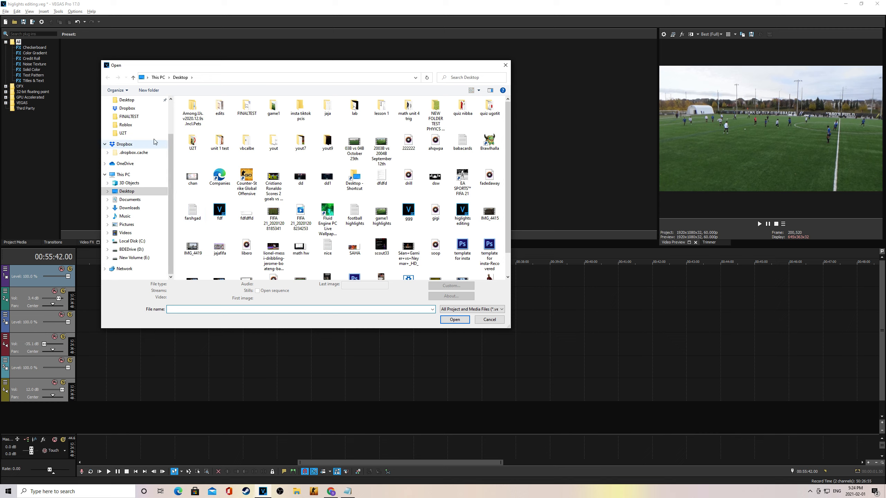
{"action": "scroll", "coordinate": [145, 118], "scroll_direction": "up", "scroll_amount": 3}
{"action": "left_click", "coordinate": [128, 123]}
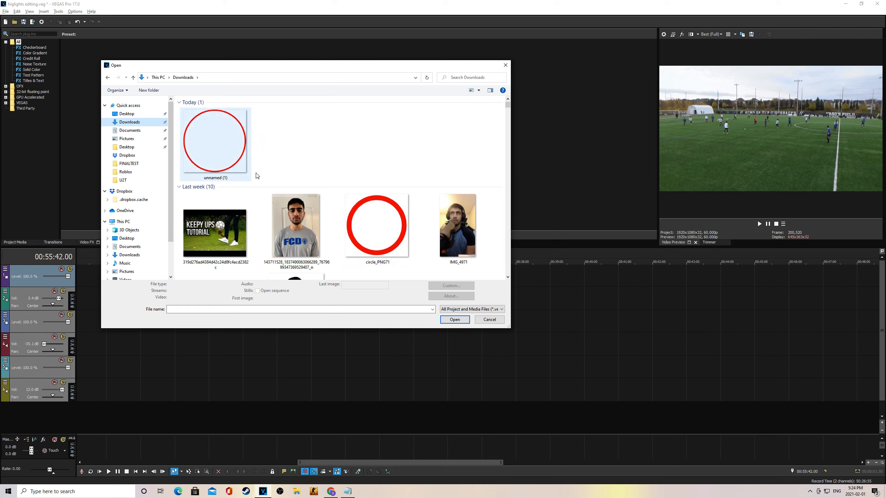
{"action": "double_click", "coordinate": [399, 236]}
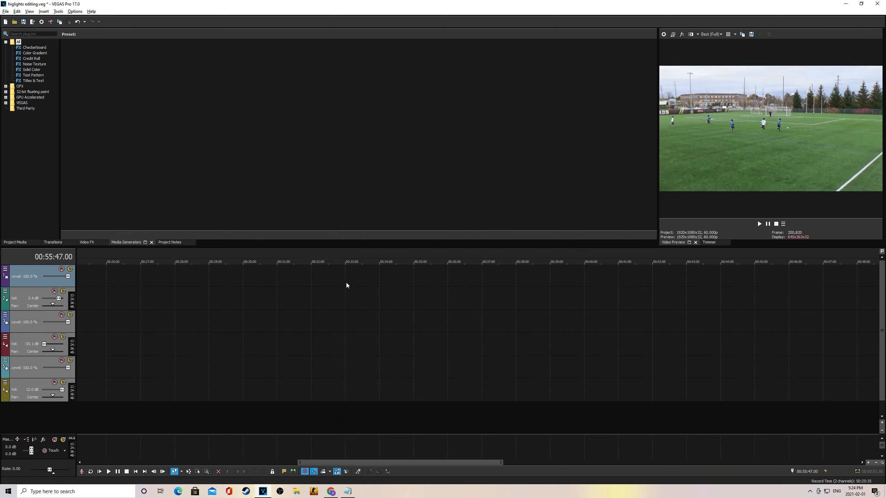
{"action": "left_click_drag", "start_coordinate": [362, 463], "coordinate": [523, 454]}
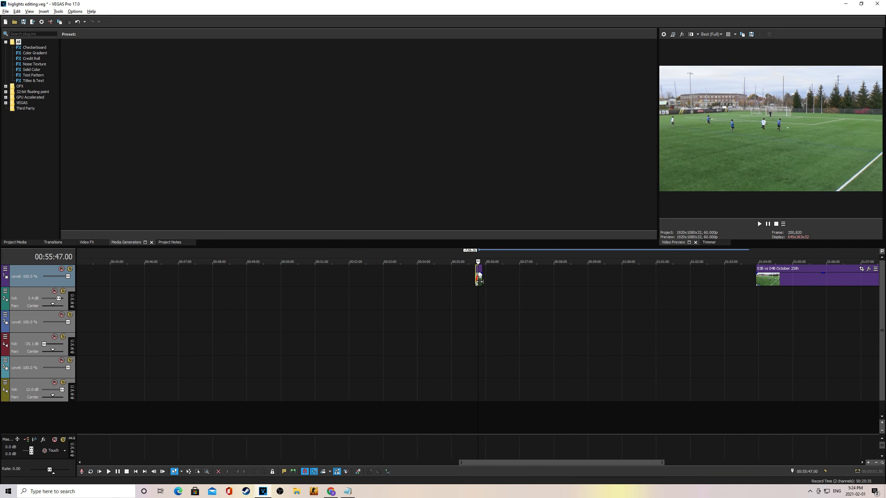
{"action": "left_click_drag", "start_coordinate": [663, 462], "coordinate": [558, 465]}
Step: Move the 03B vs 04B October 25th clip down to track 3 beneath the red circle
{"action": "left_click_drag", "start_coordinate": [557, 467], "coordinate": [584, 465]}
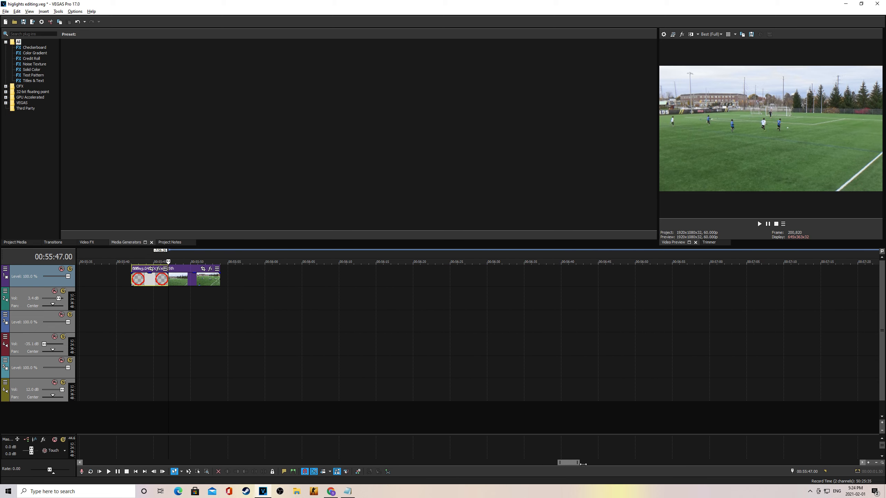
{"action": "left_click", "coordinate": [185, 272]}
{"action": "left_click_drag", "start_coordinate": [185, 274], "coordinate": [184, 323]}
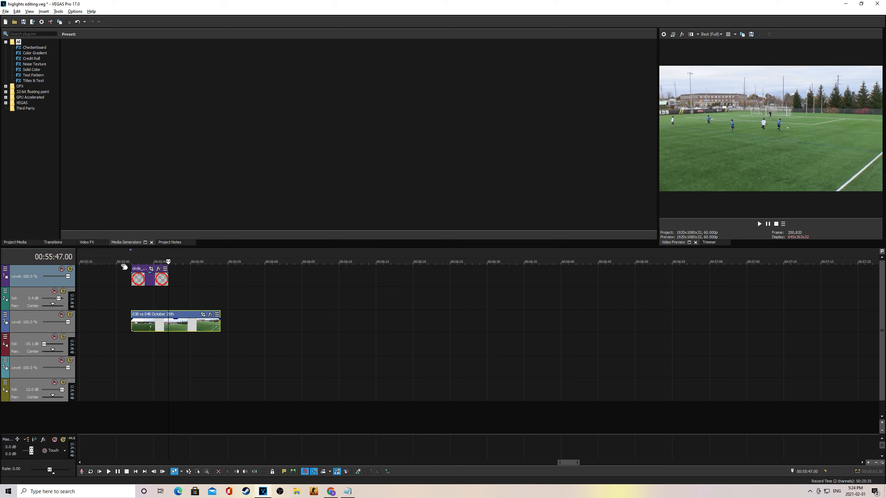
{"action": "left_click", "coordinate": [135, 253]}
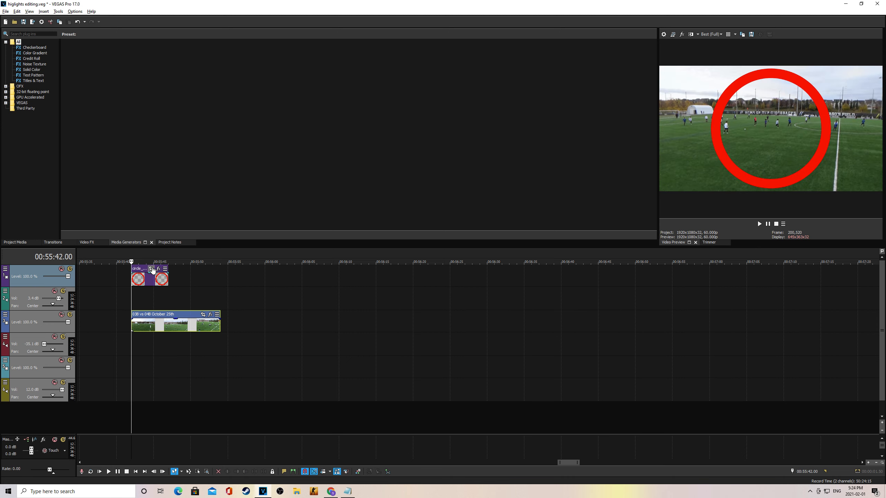
Step: Shrink the red circle in Pan/Crop and shift it onto the player near the sideline
{"action": "left_click", "coordinate": [151, 269]}
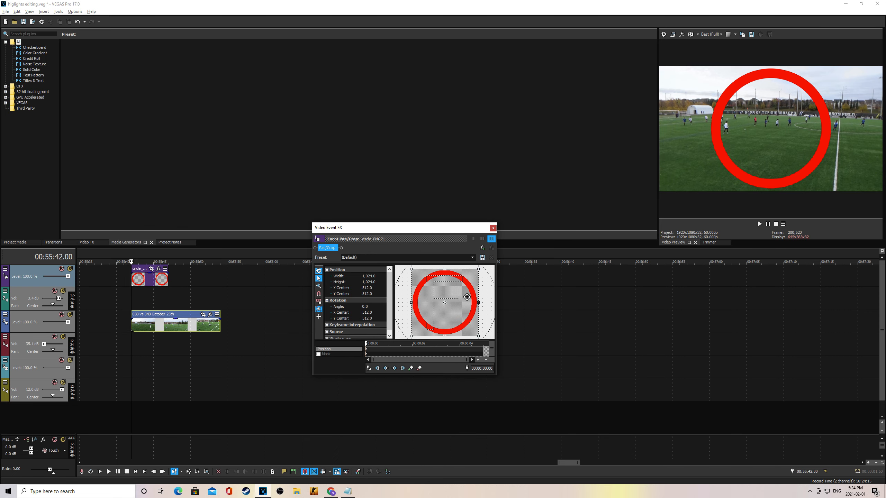
{"action": "scroll", "coordinate": [467, 296], "scroll_direction": "down", "scroll_amount": 3}
{"action": "left_click_drag", "start_coordinate": [472, 284], "coordinate": [518, 326]}
{"action": "scroll", "coordinate": [451, 309], "scroll_direction": "down", "scroll_amount": 5}
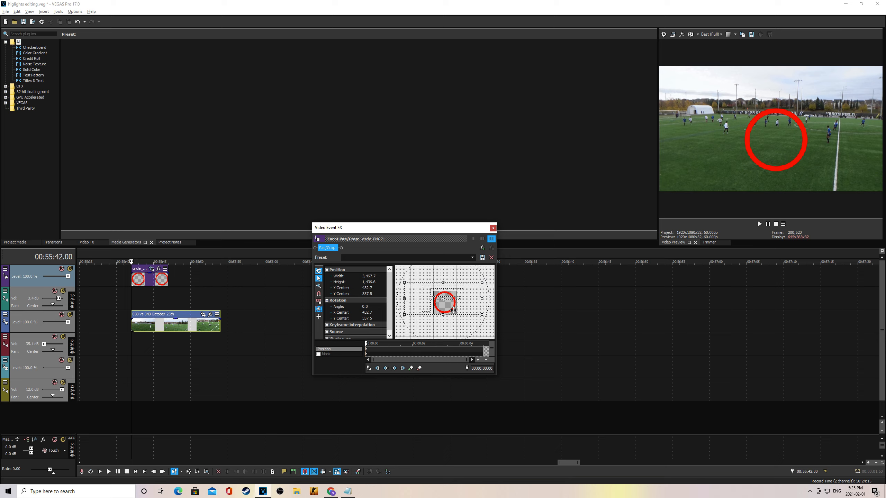
{"action": "mouse_move", "coordinate": [458, 300]}
{"action": "left_mouse_down"}
{"action": "mouse_move", "coordinate": [438, 306]}
{"action": "mouse_move", "coordinate": [446, 300]}
{"action": "left_mouse_up"}
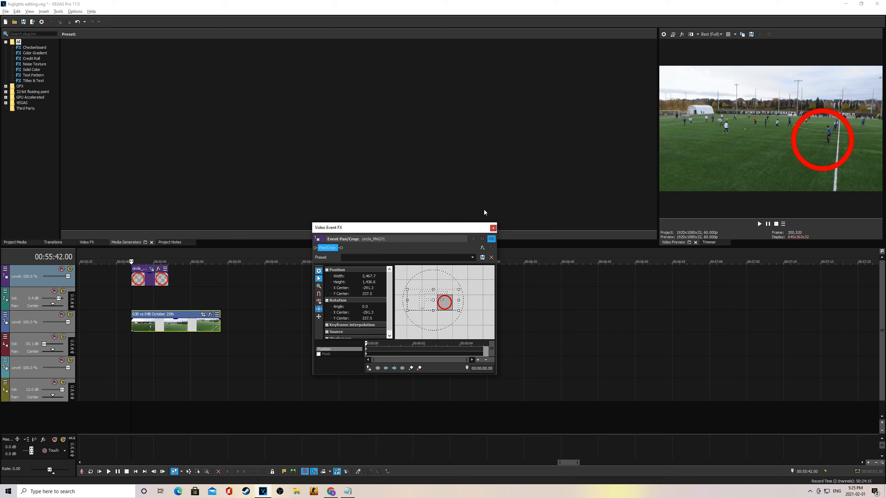
{"action": "left_click_drag", "start_coordinate": [411, 227], "coordinate": [605, 280]}
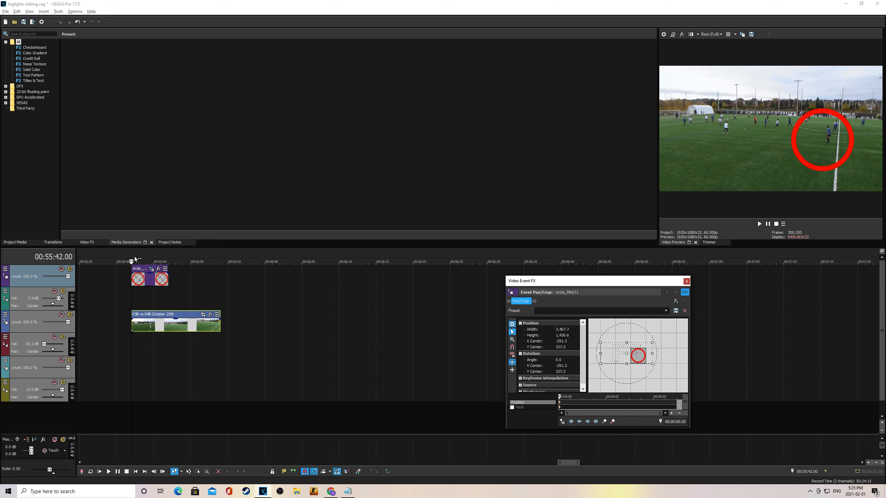
Step: Close Pan/Crop and play the footage, pausing at 00:55:45.42
{"action": "left_click", "coordinate": [686, 282]}
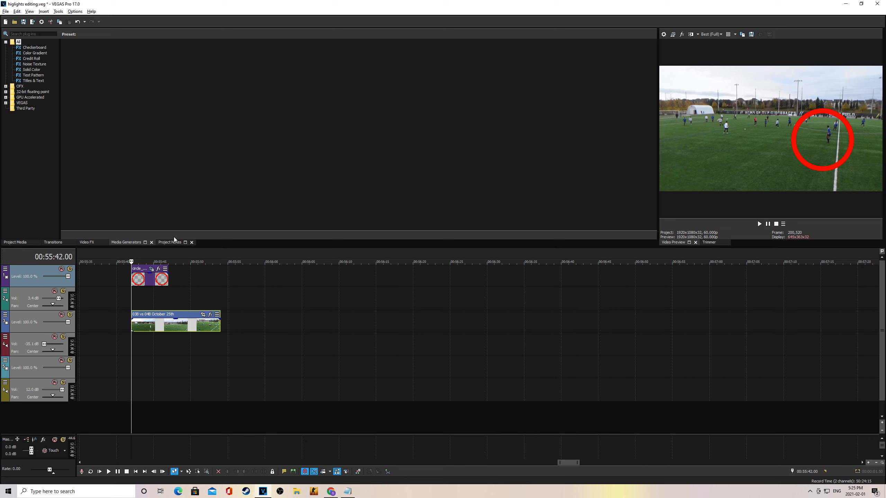
{"action": "key", "text": "space"}
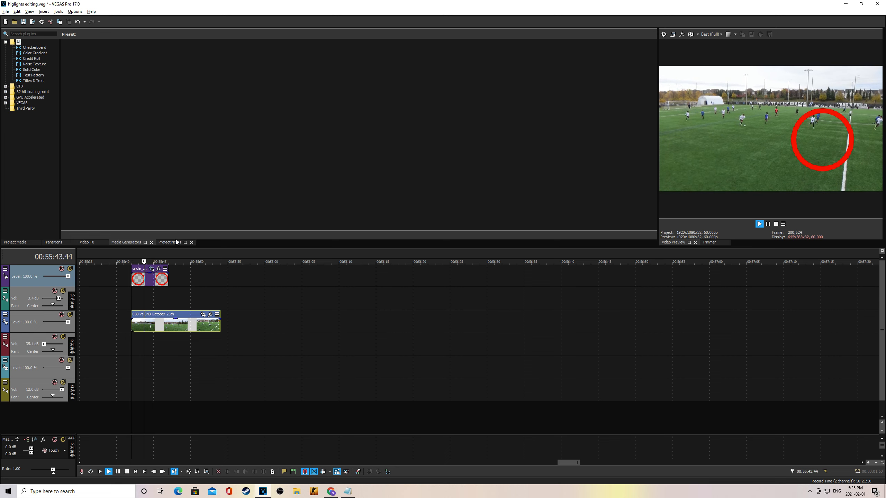
{"action": "left_click", "coordinate": [768, 224]}
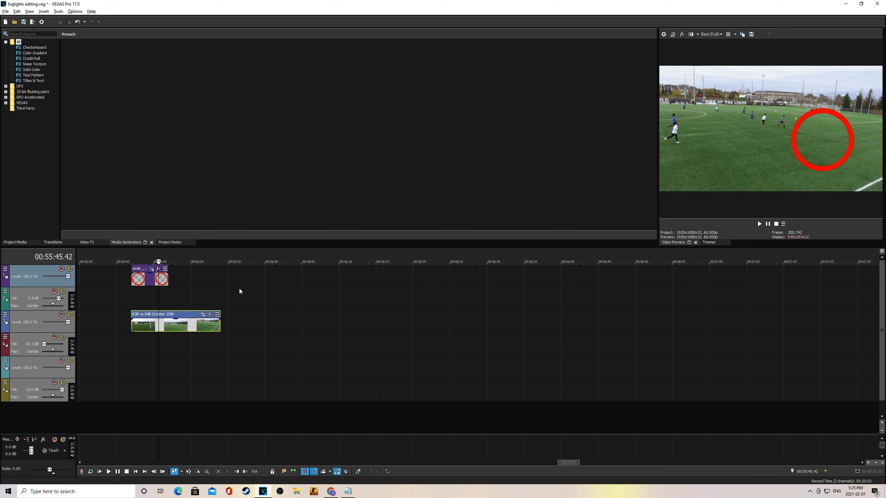
Step: Make the circle much smaller in Pan/Crop and place it on the mid-field player
{"action": "left_click", "coordinate": [151, 271]}
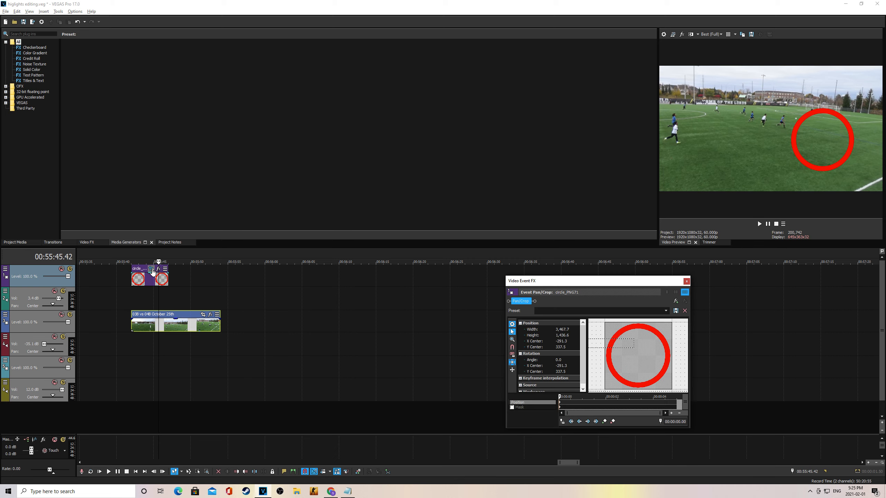
{"action": "scroll", "coordinate": [639, 371], "scroll_direction": "down", "scroll_amount": 4}
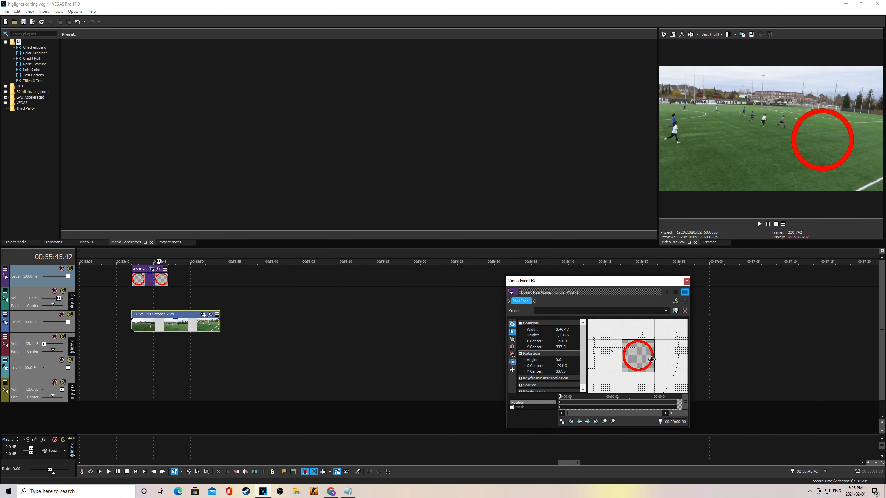
{"action": "left_click_drag", "start_coordinate": [665, 336], "coordinate": [828, 266]}
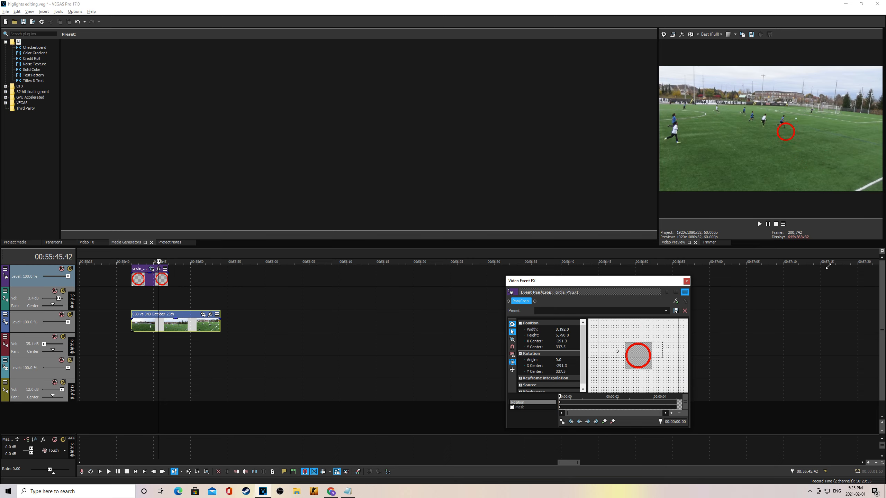
{"action": "left_click_drag", "start_coordinate": [632, 363], "coordinate": [643, 371]}
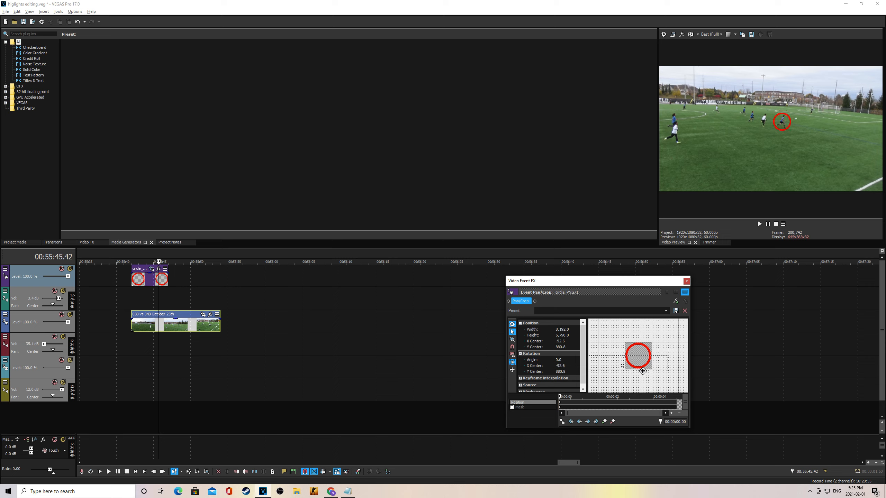
{"action": "left_click", "coordinate": [687, 282]}
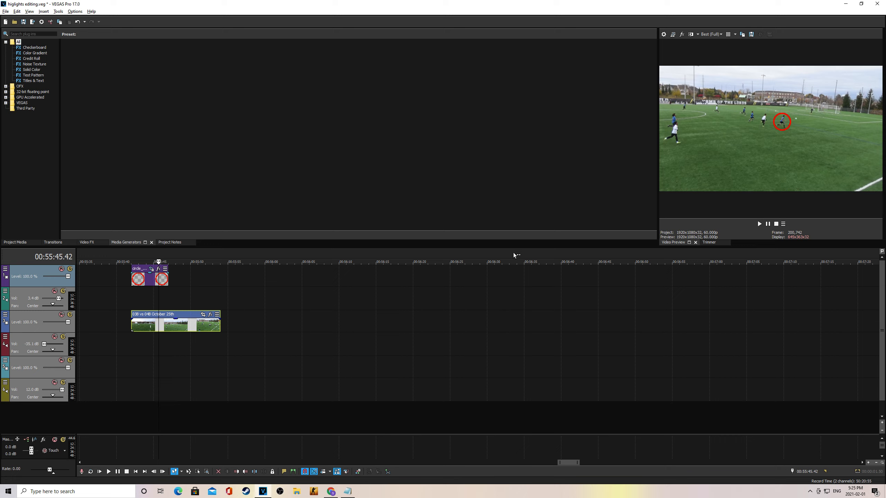
Step: Split the soccer clip twice around the playhead to isolate a short slice
{"action": "key", "text": "s"}
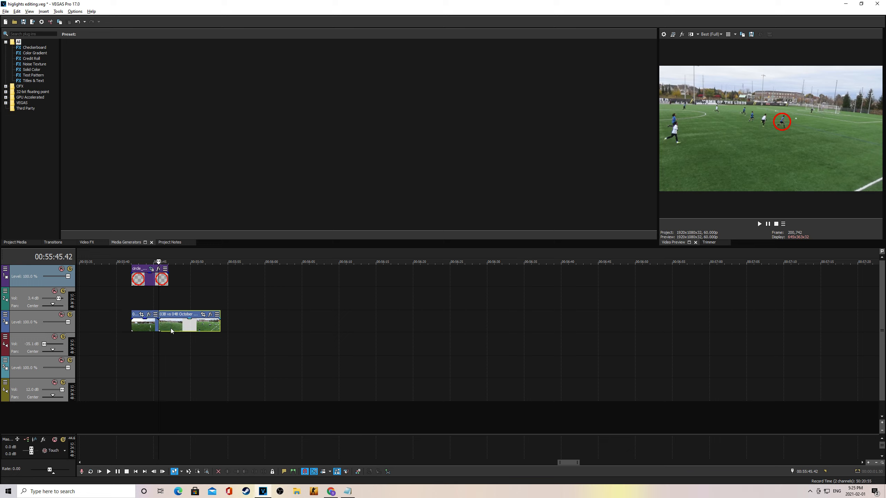
{"action": "key", "text": "space"}
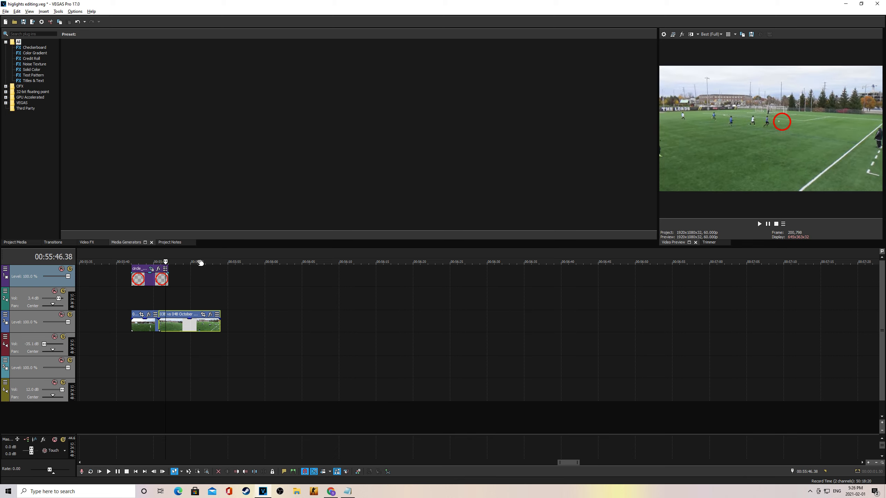
{"action": "key", "text": "s"}
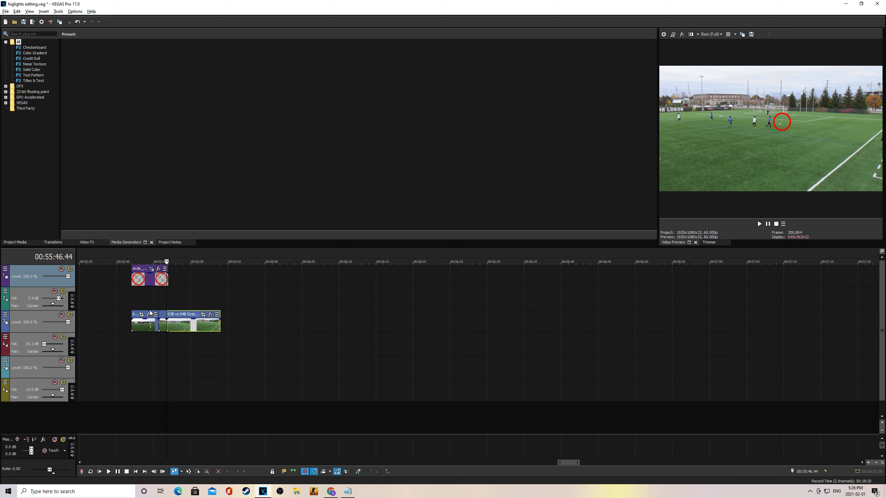
Step: Paste a copy of the short slice and move it onto another track
{"action": "left_click", "coordinate": [164, 318]}
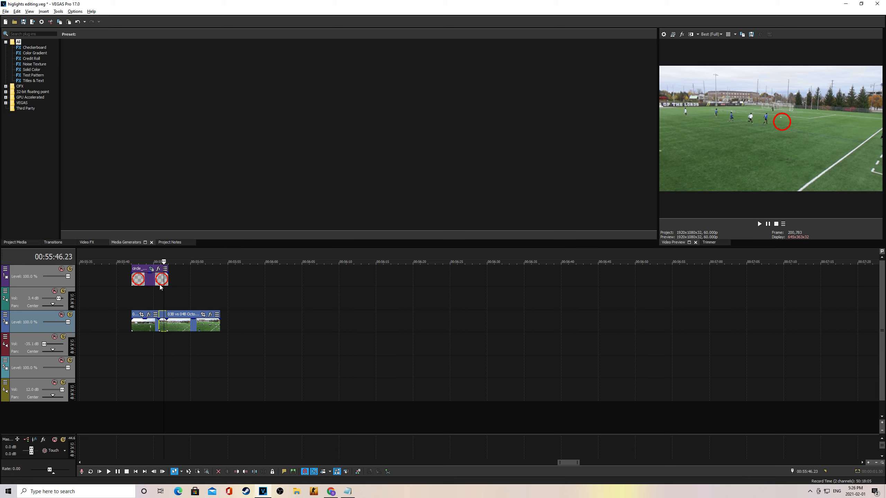
{"action": "left_click", "coordinate": [160, 251]}
{"action": "key", "text": "ctrl+v"}
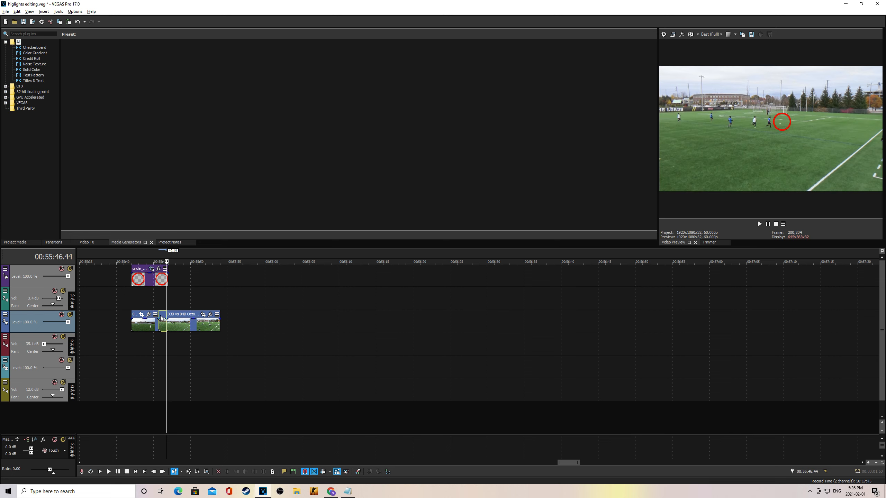
{"action": "left_click_drag", "start_coordinate": [162, 317], "coordinate": [169, 342]}
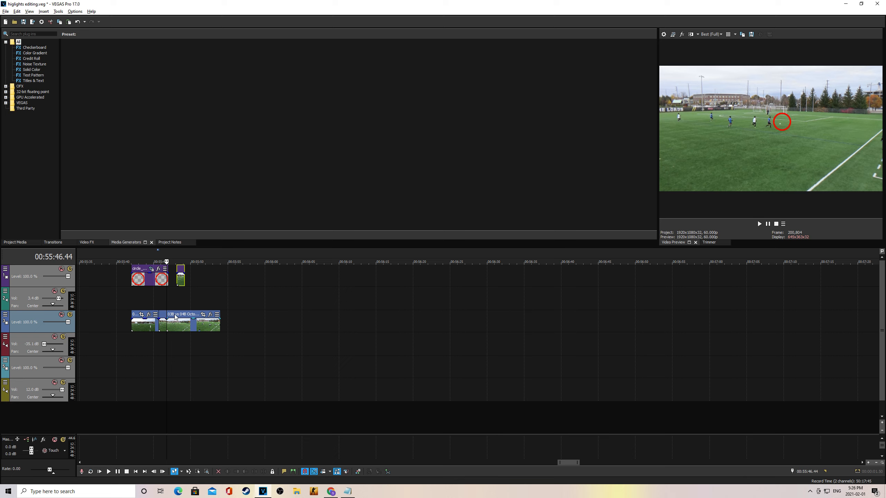
{"action": "right_click", "coordinate": [208, 272]}
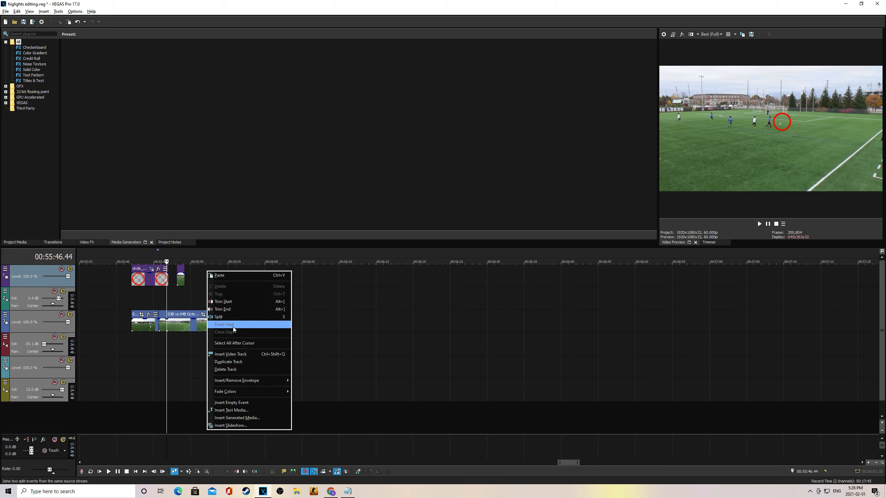
Step: Add a new video track and line the short slice up under the circle's end
{"action": "left_click", "coordinate": [233, 355]}
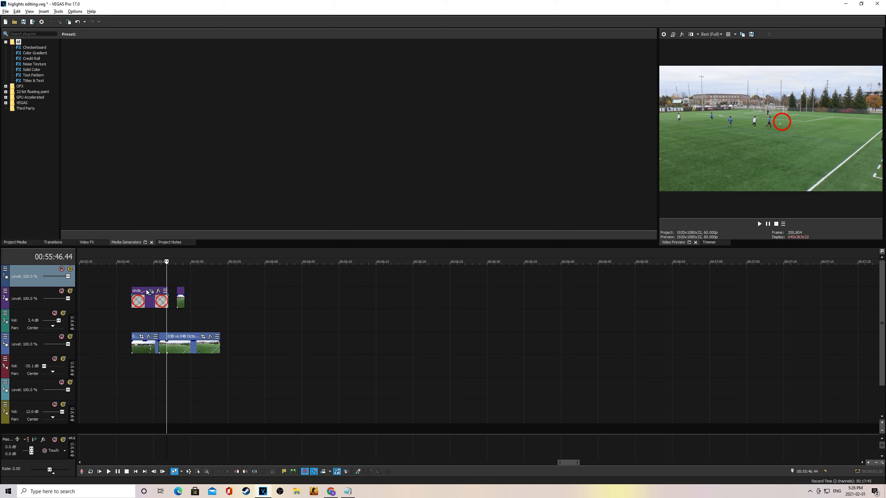
{"action": "left_click", "coordinate": [155, 282]}
{"action": "left_click_drag", "start_coordinate": [183, 290], "coordinate": [163, 292]}
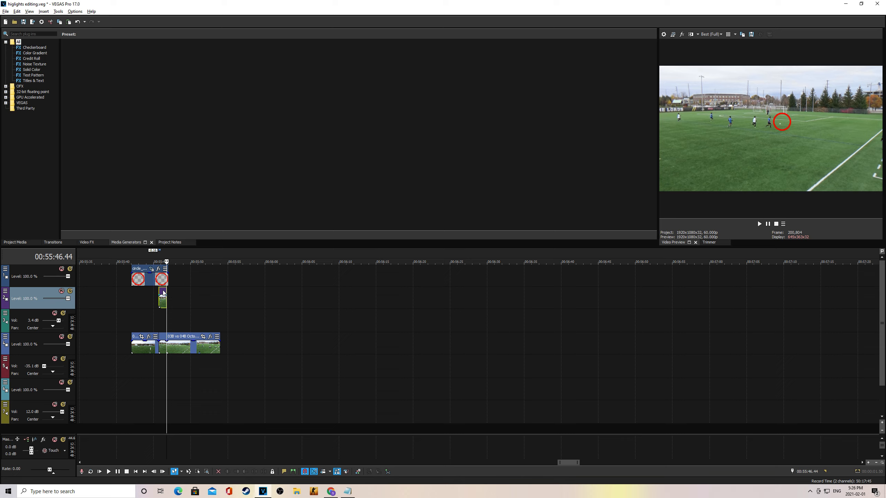
Step: Play back the edit from 00:55:45.19 and return the playhead to the circled moment
{"action": "left_click", "coordinate": [158, 252]}
{"action": "key", "text": "space"}
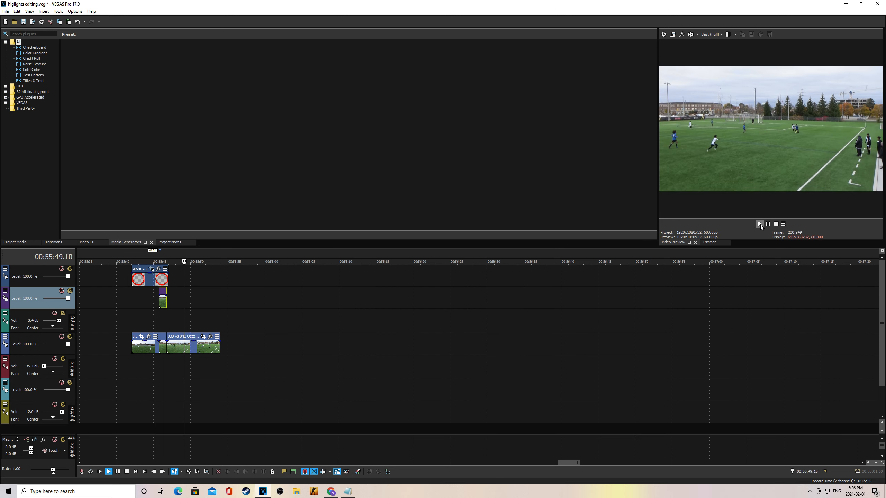
{"action": "key", "text": "Return"}
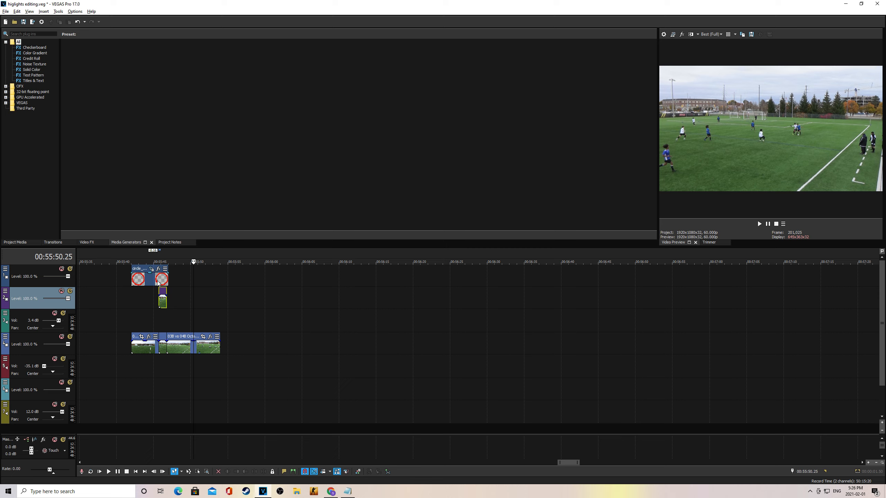
{"action": "left_click", "coordinate": [159, 255]}
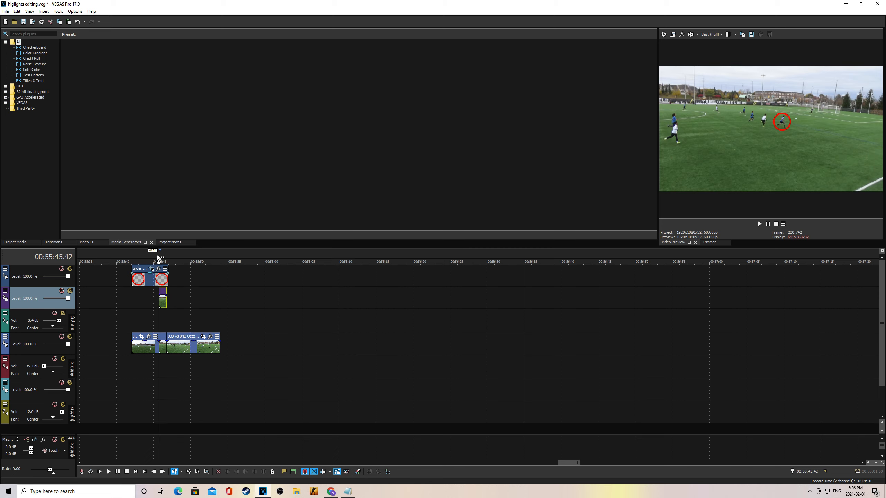
Step: Add a velocity envelope to the track 2 clip and freeze its frame at the cursor
{"action": "right_click", "coordinate": [161, 296]}
{"action": "mouse_move", "coordinate": [206, 415]}
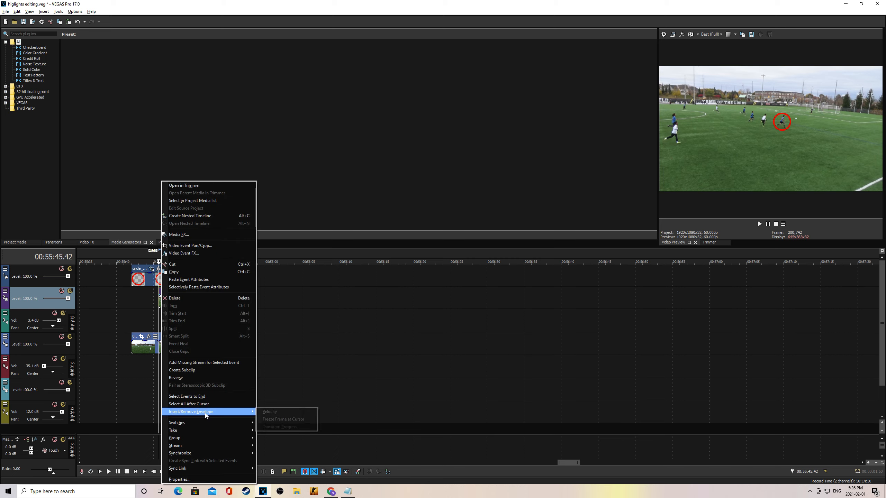
{"action": "left_click", "coordinate": [268, 412]}
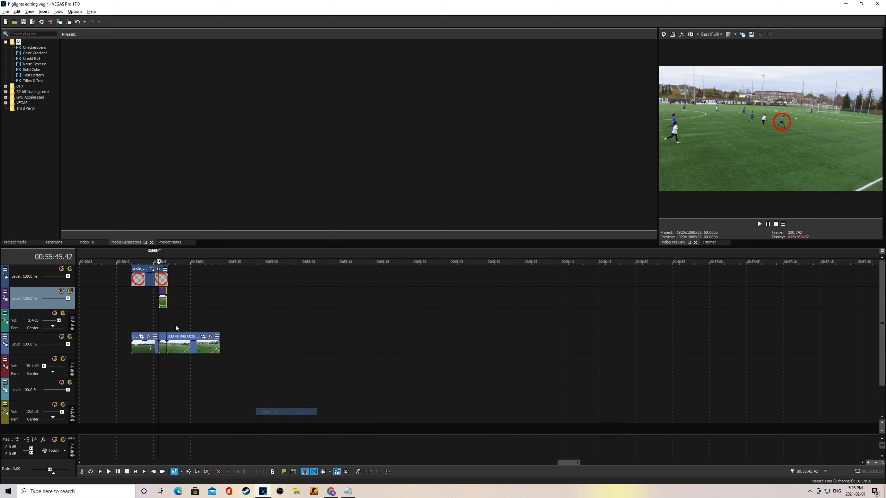
{"action": "right_click", "coordinate": [164, 304]}
{"action": "mouse_move", "coordinate": [209, 411]}
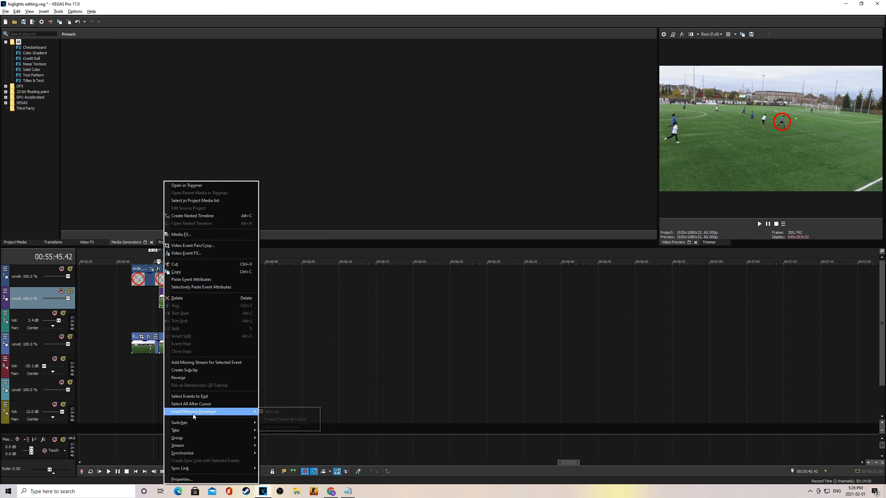
{"action": "left_click", "coordinate": [312, 416]}
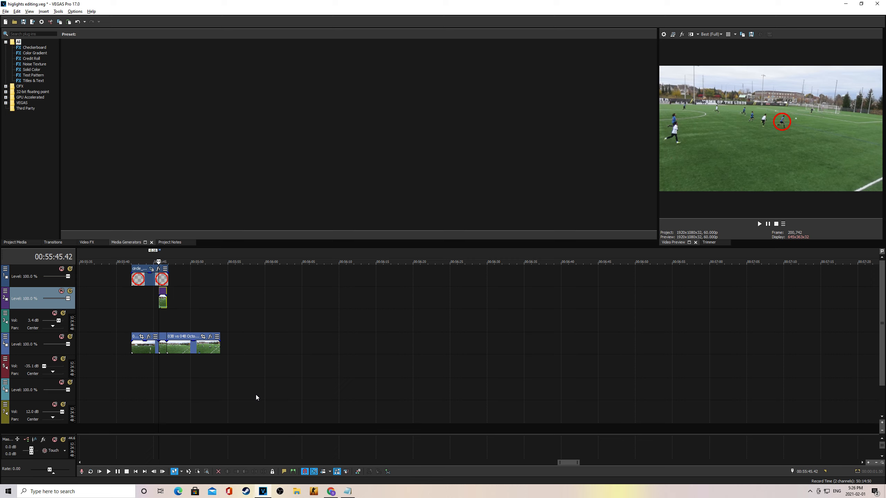
{"action": "left_click", "coordinate": [158, 257]}
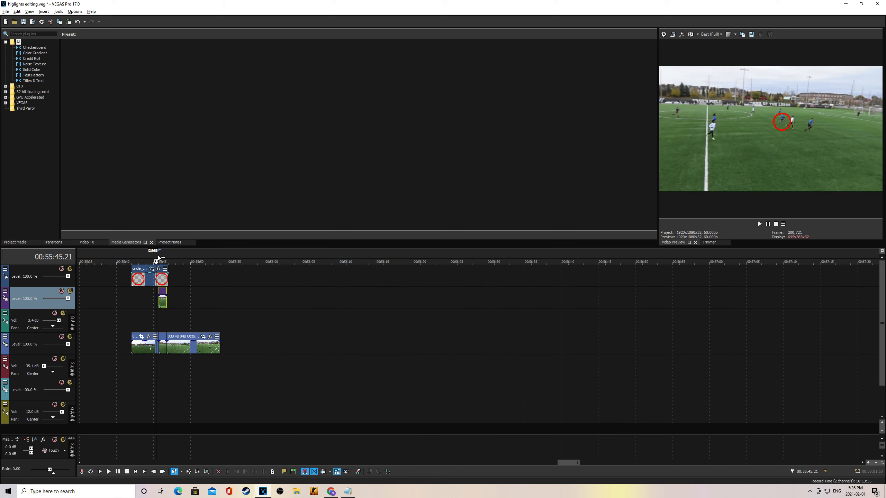
Step: Preview the circled moment and trim the red circle overlay slightly shorter
{"action": "key", "text": "space"}
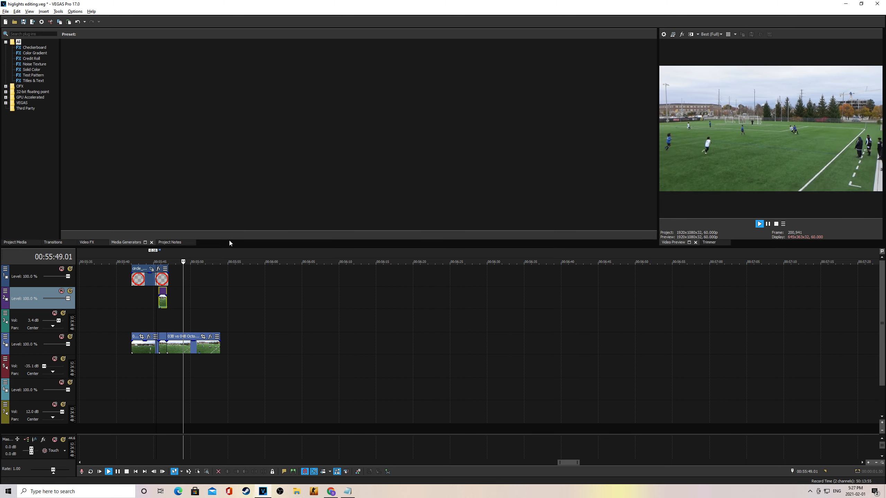
{"action": "key", "text": "space"}
{"action": "key", "text": "space"}
{"action": "key", "text": "space"}
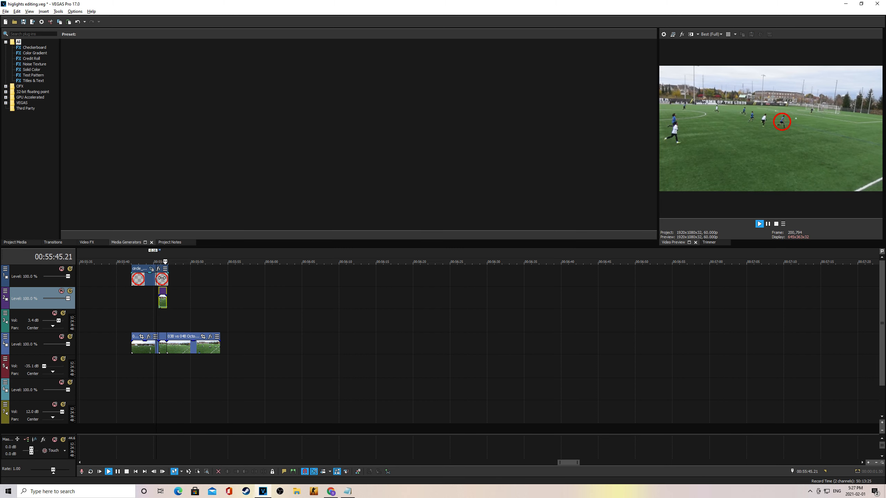
{"action": "key", "text": "space"}
{"action": "mouse_move", "coordinate": [171, 281]}
{"action": "left_mouse_down"}
{"action": "mouse_move", "coordinate": [137, 280]}
{"action": "mouse_move", "coordinate": [164, 276]}
{"action": "left_mouse_up"}
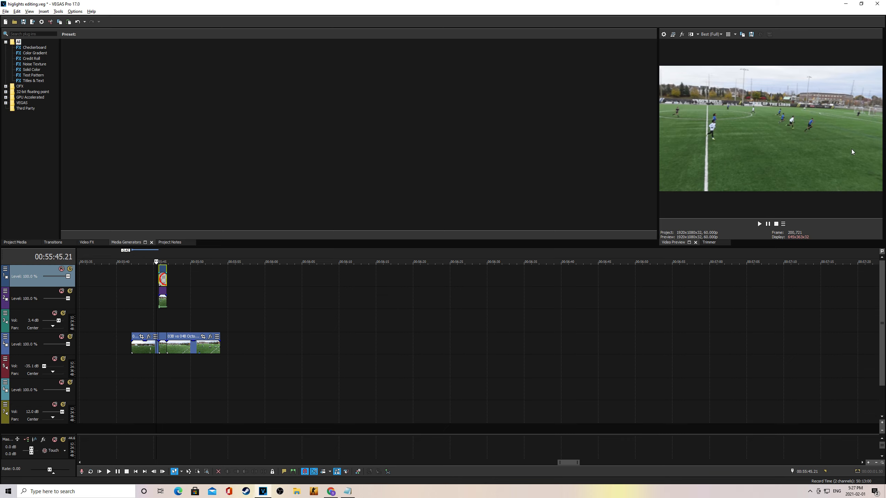
{"action": "key", "text": "space"}
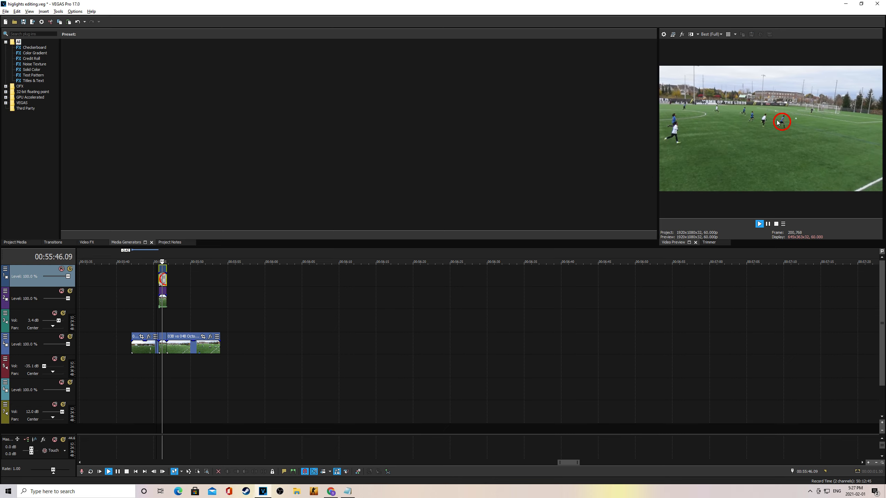
{"action": "key", "text": "space"}
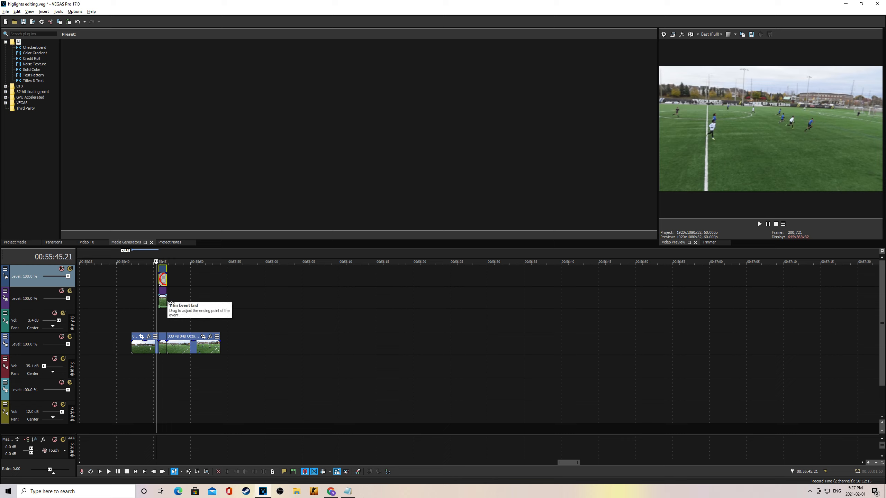
Step: Lengthen the frozen clip on track 2 and slide the later track 4 match clip right
{"action": "left_click_drag", "start_coordinate": [171, 303], "coordinate": [175, 282]}
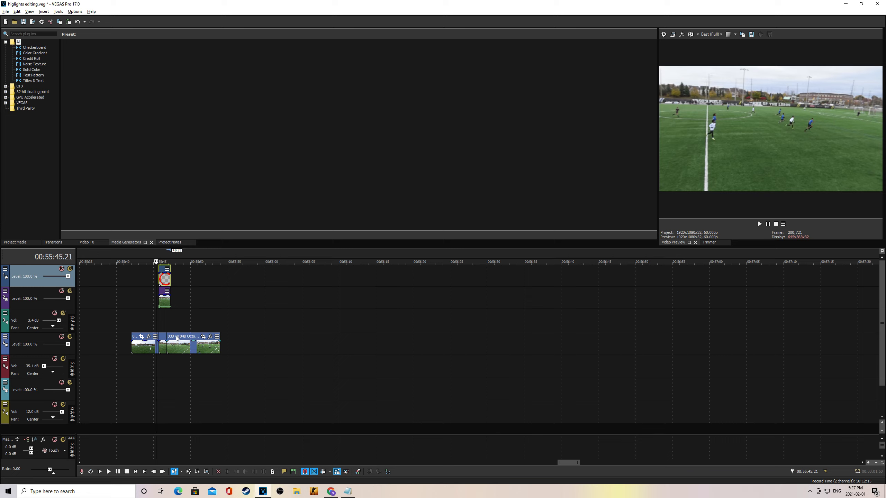
{"action": "left_click_drag", "start_coordinate": [177, 338], "coordinate": [184, 338]}
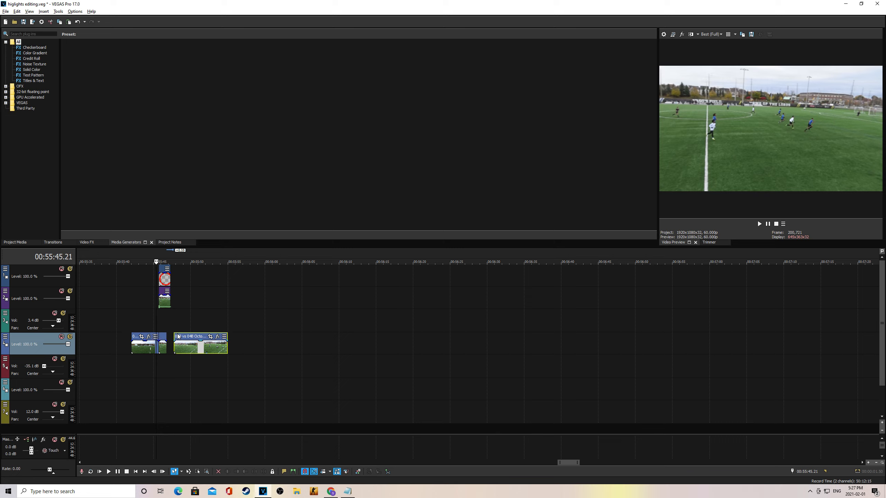
{"action": "left_click_drag", "start_coordinate": [178, 336], "coordinate": [183, 337]}
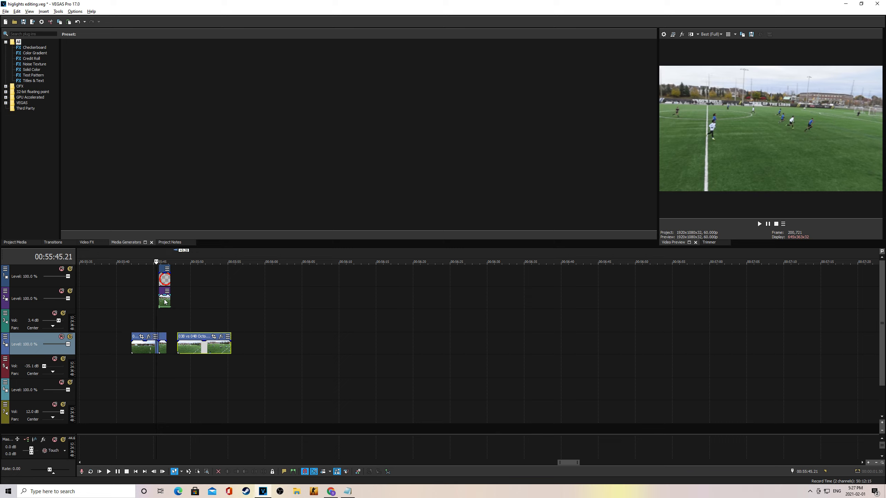
{"action": "left_click", "coordinate": [161, 254]}
{"action": "left_click", "coordinate": [166, 254]}
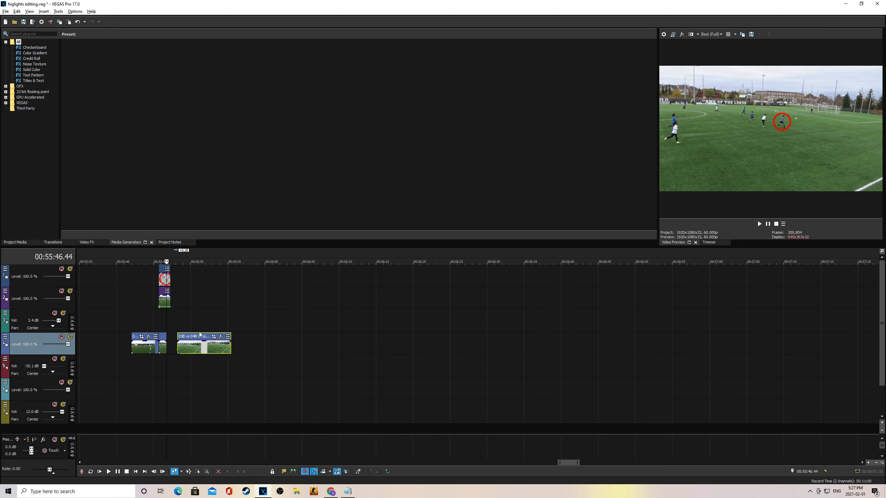
{"action": "left_click_drag", "start_coordinate": [197, 335], "coordinate": [209, 337]}
{"action": "left_click", "coordinate": [171, 255]}
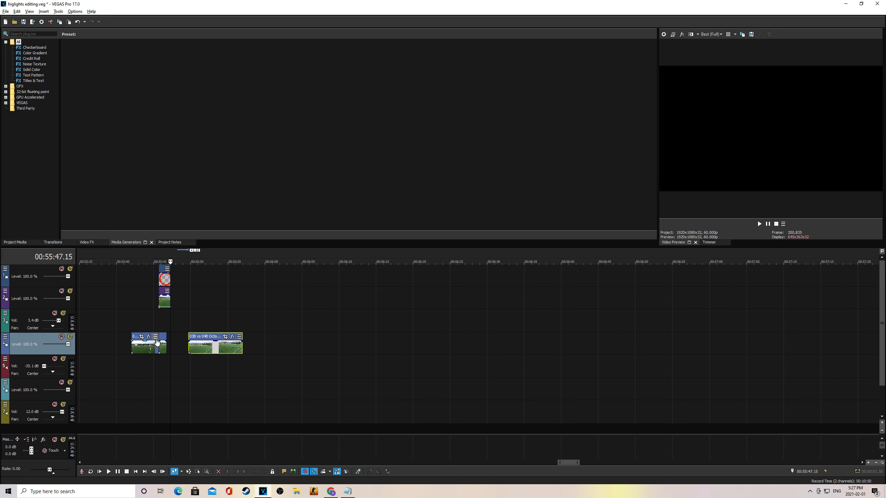
Step: Align the track 4 footage pieces around the freeze and play back the edited sequence
{"action": "left_click_drag", "start_coordinate": [164, 336], "coordinate": [137, 338]}
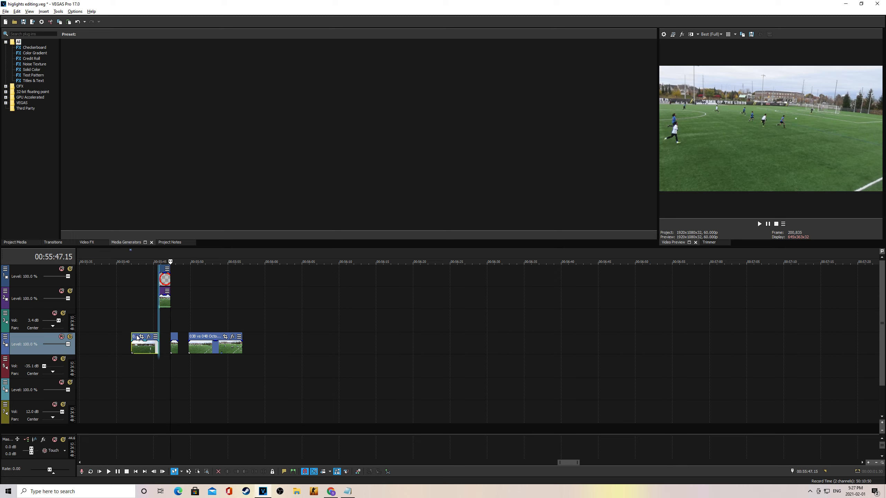
{"action": "left_click_drag", "start_coordinate": [211, 337], "coordinate": [202, 337]}
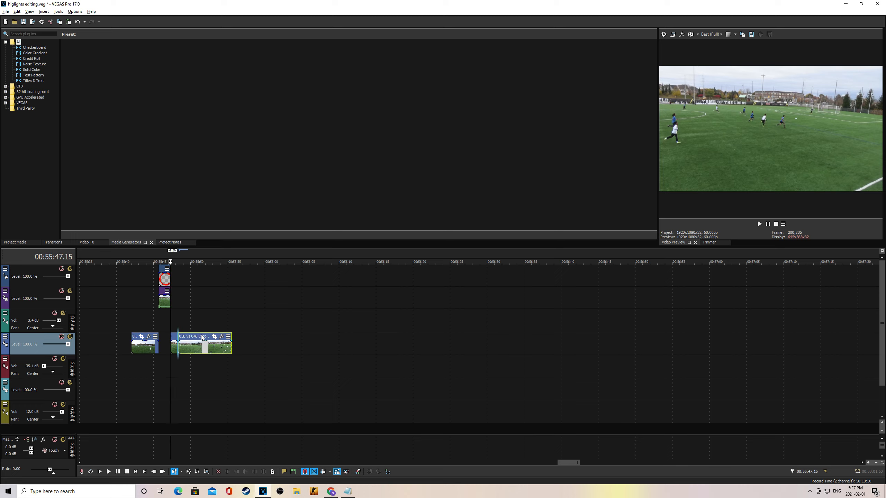
{"action": "left_click", "coordinate": [152, 257]}
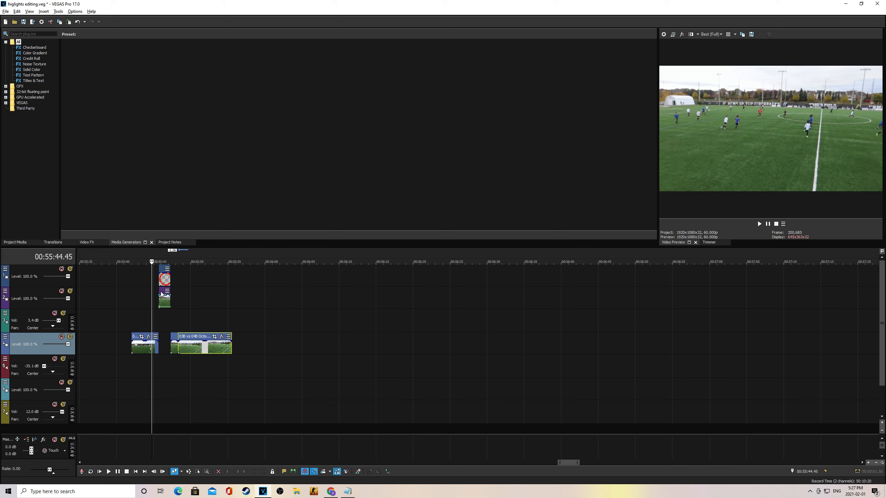
{"action": "mouse_move", "coordinate": [162, 292]}
{"action": "left_mouse_down"}
{"action": "mouse_move", "coordinate": [164, 345]}
{"action": "mouse_move", "coordinate": [164, 304]}
{"action": "left_mouse_up"}
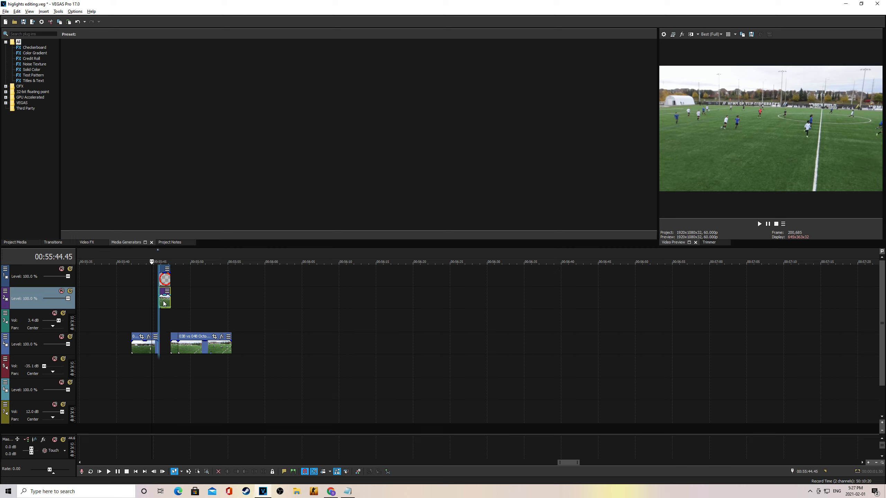
{"action": "left_click", "coordinate": [133, 257]}
{"action": "key", "text": "space"}
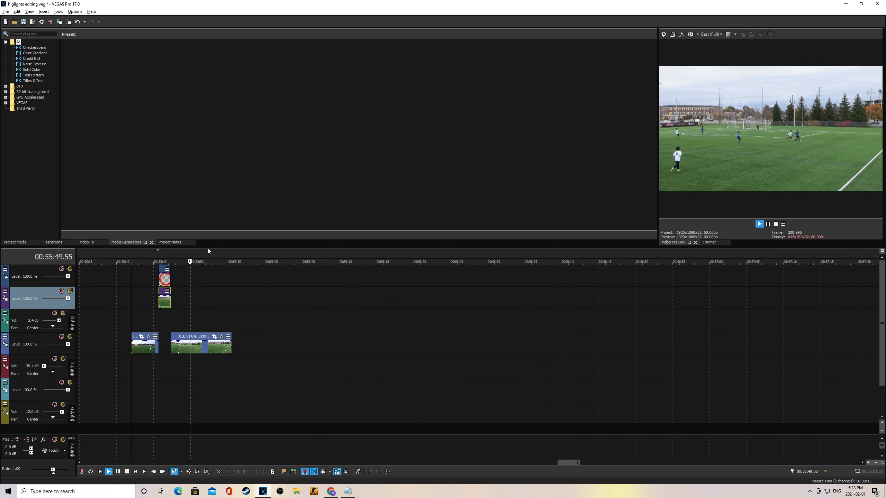
{"action": "left_click", "coordinate": [158, 251]}
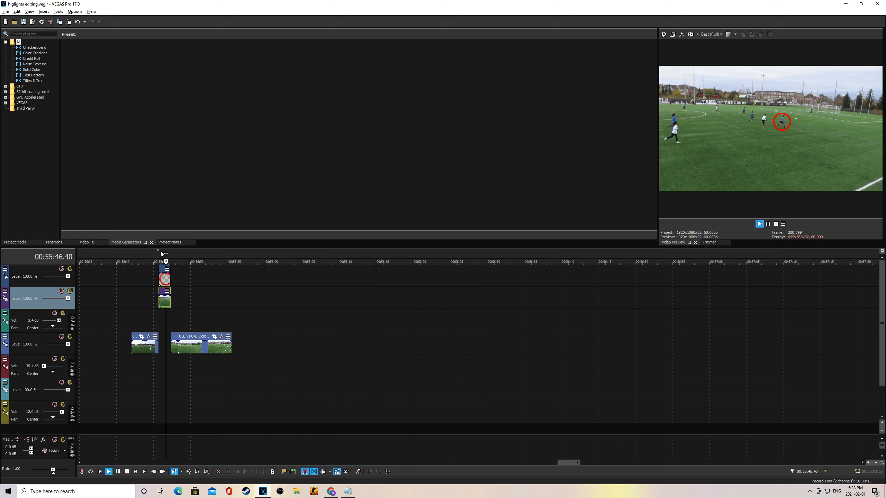
{"action": "left_click", "coordinate": [771, 224]}
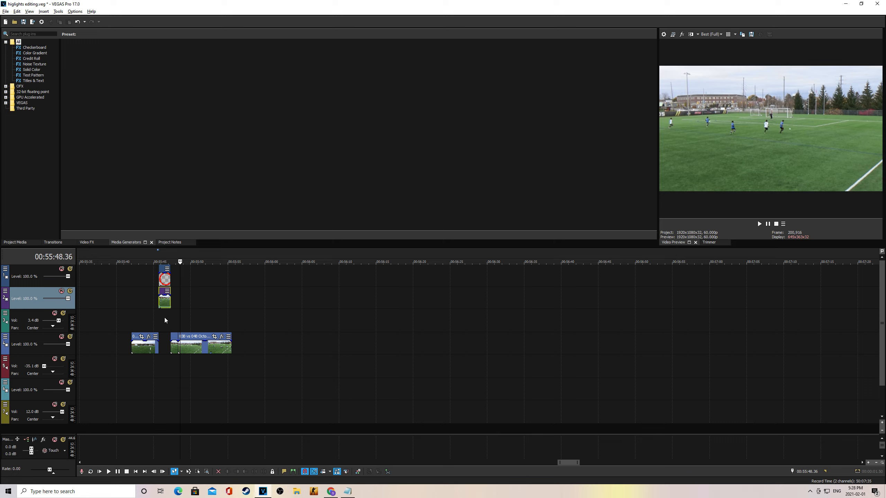
{"action": "left_click_drag", "start_coordinate": [167, 260], "coordinate": [165, 259]}
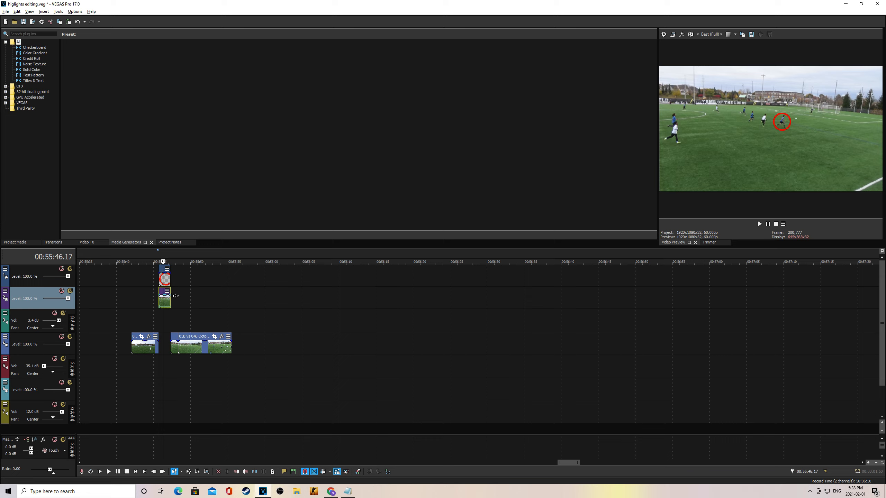
{"action": "left_click", "coordinate": [160, 260]}
{"action": "right_click", "coordinate": [167, 303]}
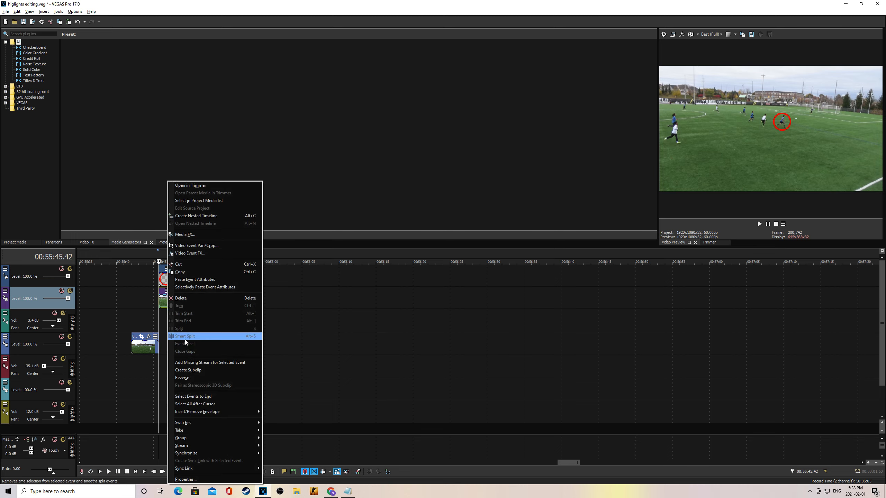
{"action": "mouse_move", "coordinate": [190, 413]}
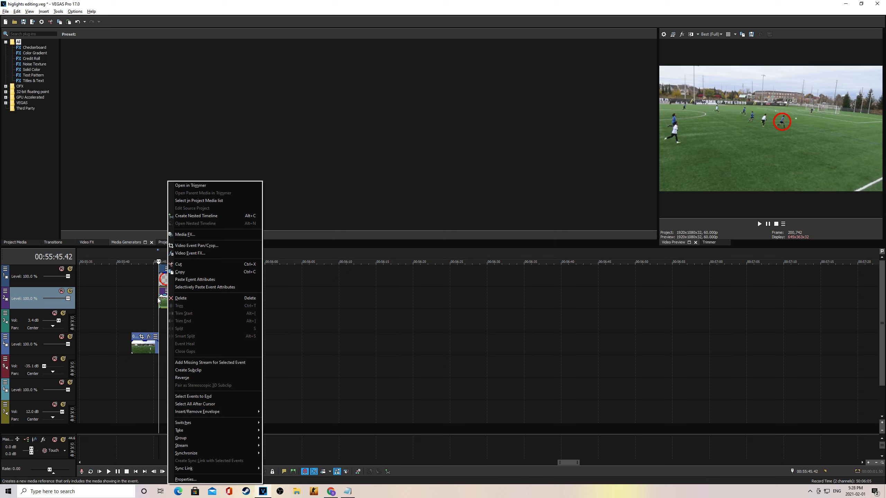
{"action": "left_click", "coordinate": [160, 256]}
{"action": "left_click", "coordinate": [163, 255]}
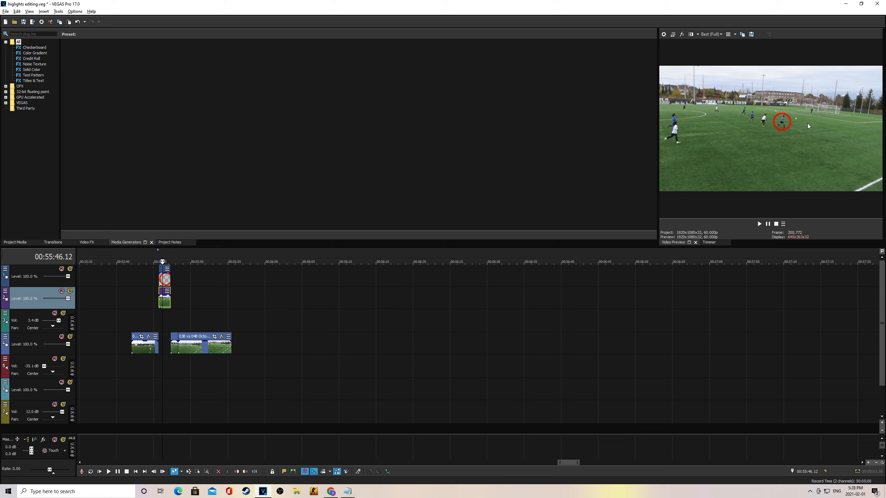
{"action": "left_click", "coordinate": [158, 260]}
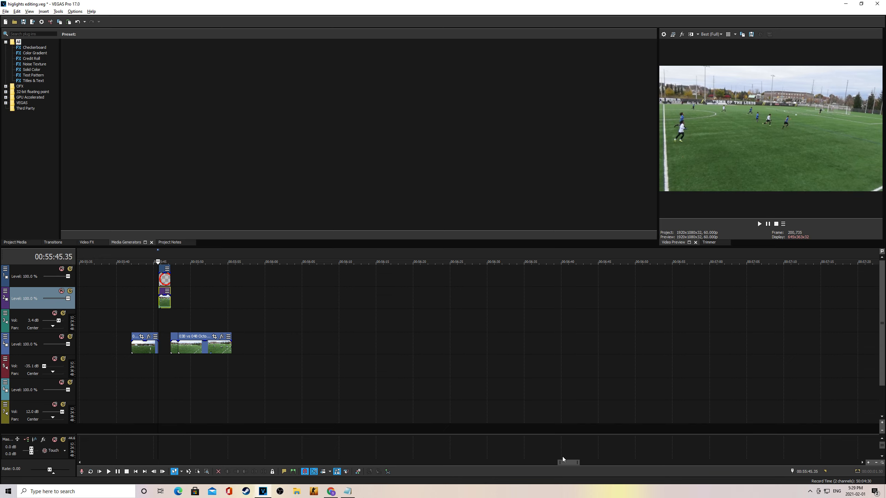
{"action": "left_click_drag", "start_coordinate": [564, 464], "coordinate": [92, 465]}
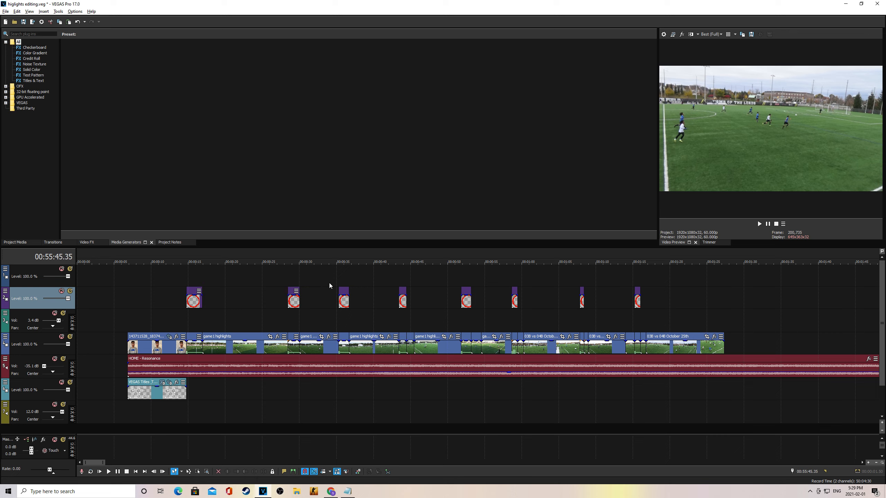
{"action": "left_click", "coordinate": [187, 258]}
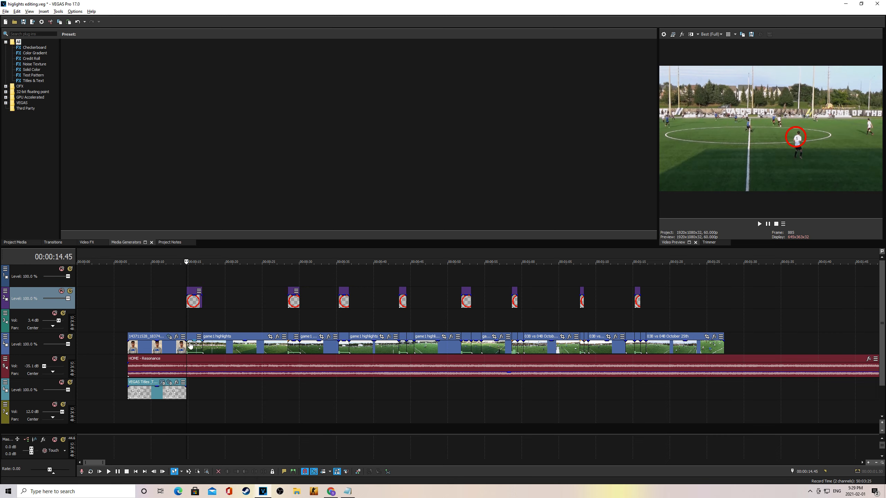
{"action": "key", "text": "space"}
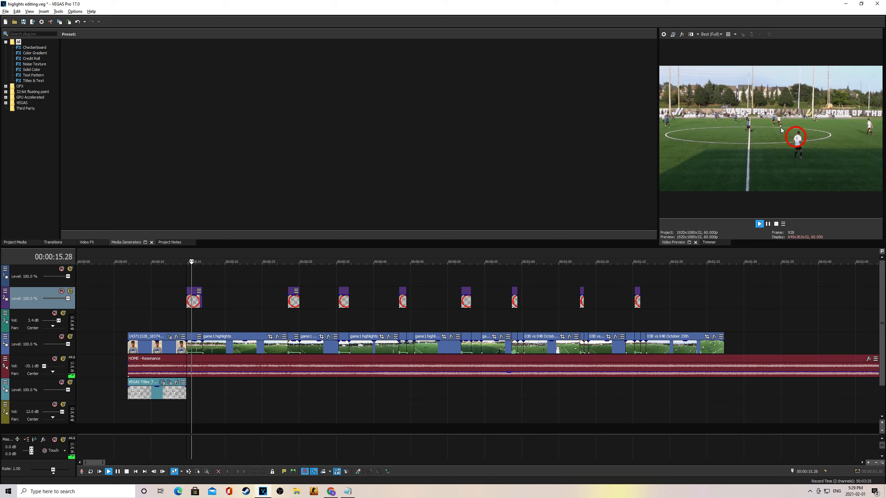
{"action": "left_click", "coordinate": [768, 224]}
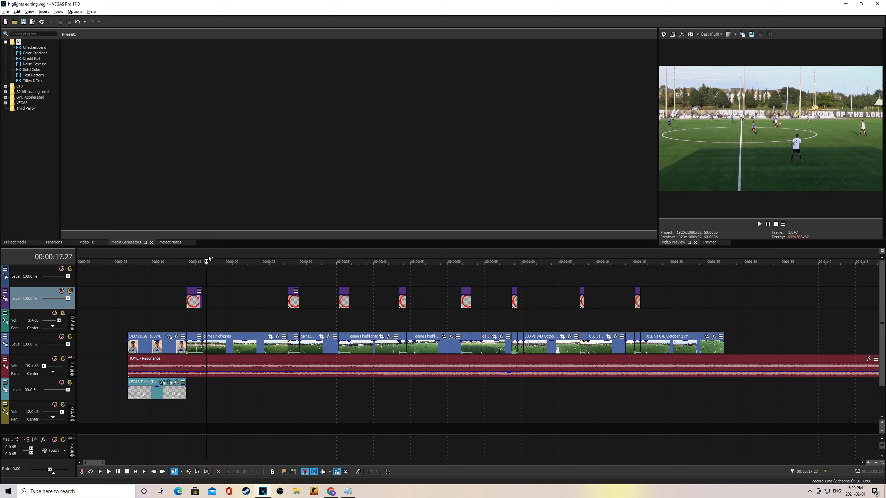
{"action": "left_click_drag", "start_coordinate": [208, 257], "coordinate": [188, 257]}
{"action": "key", "text": "space"}
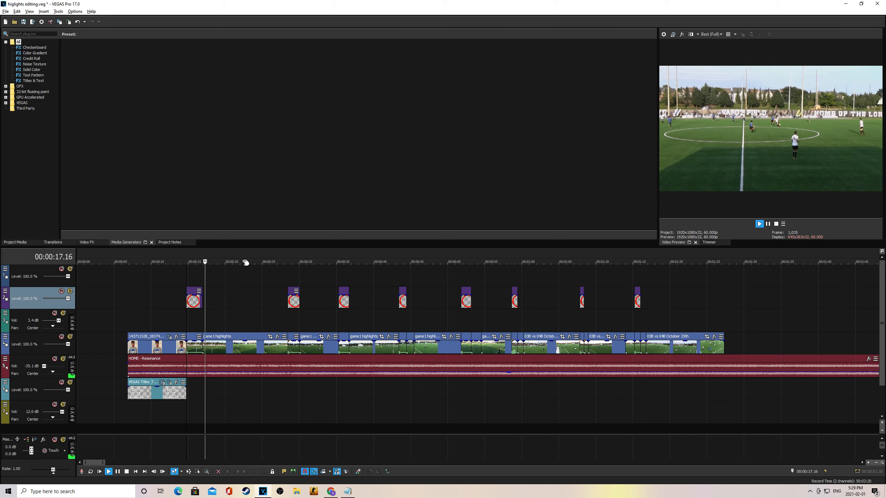
{"action": "key", "text": "space"}
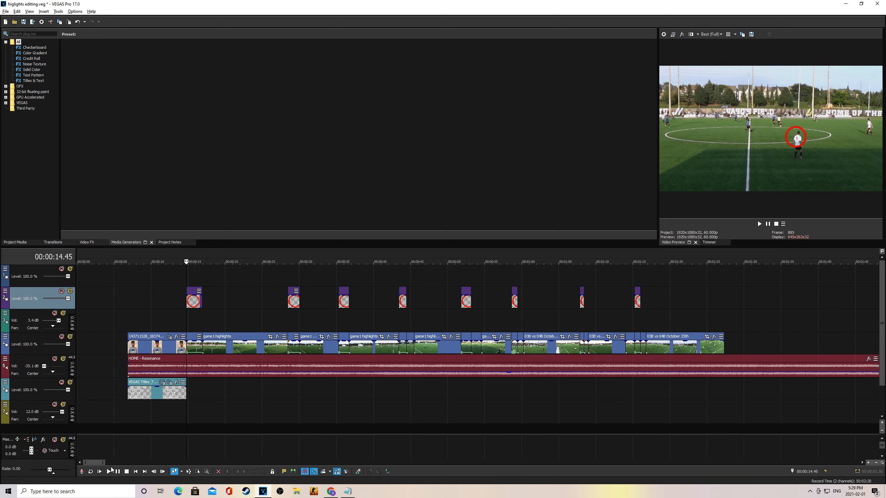
{"action": "left_click_drag", "start_coordinate": [96, 462], "coordinate": [754, 462]}
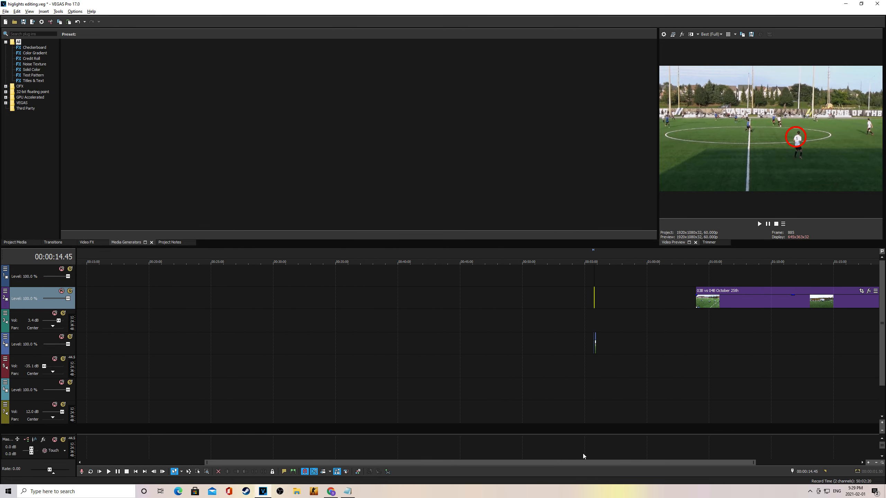
Step: Scroll the timeline to about 00:58:50 and zoom in on the stray circle and soccer events
{"action": "left_click_drag", "start_coordinate": [617, 345], "coordinate": [588, 333]}
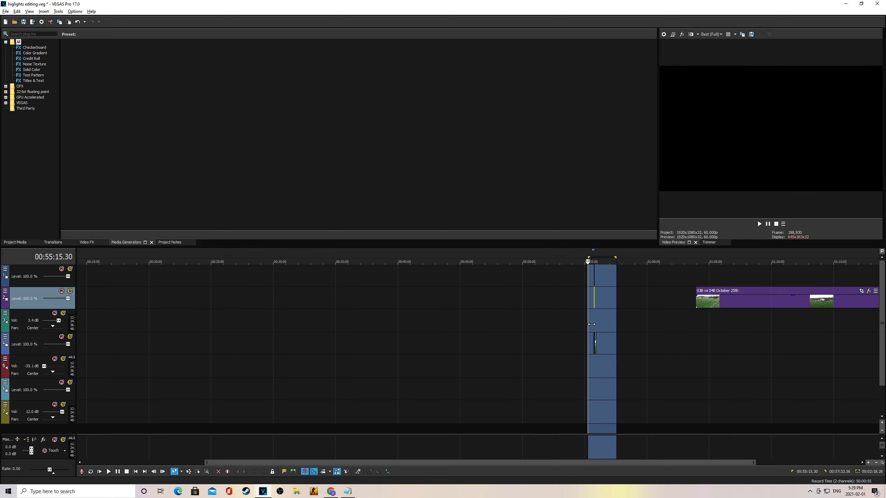
{"action": "left_click", "coordinate": [632, 323]}
{"action": "left_click_drag", "start_coordinate": [751, 463], "coordinate": [560, 462]}
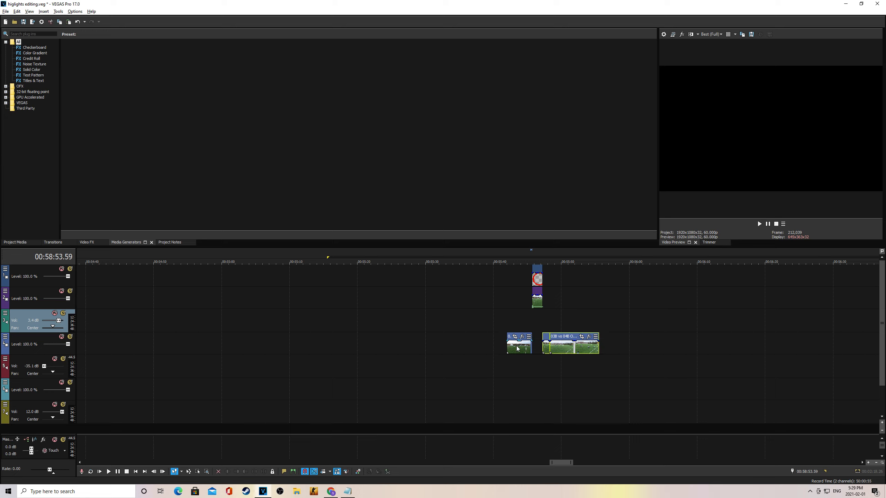
Step: Drag the selected stray events left to sit right after the last highlight near 00:01:32
{"action": "left_click", "coordinate": [539, 298]}
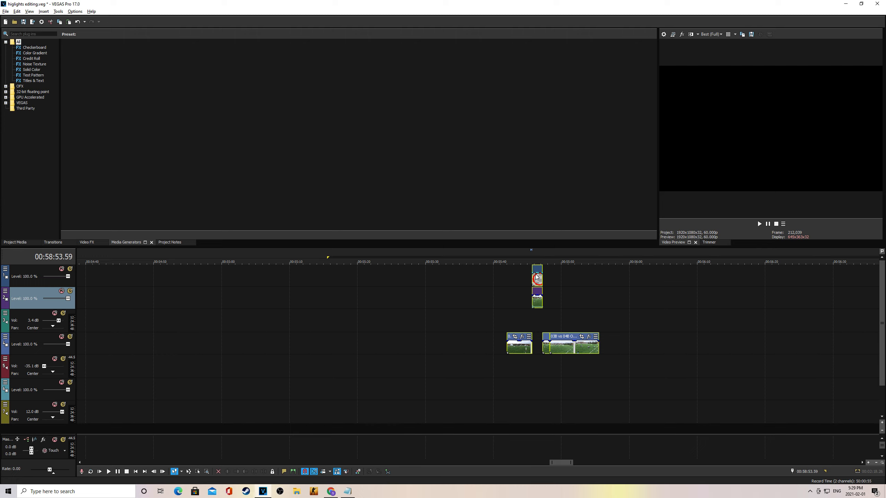
{"action": "left_click_drag", "start_coordinate": [537, 270], "coordinate": [601, 298]}
{"action": "left_click", "coordinate": [595, 262]}
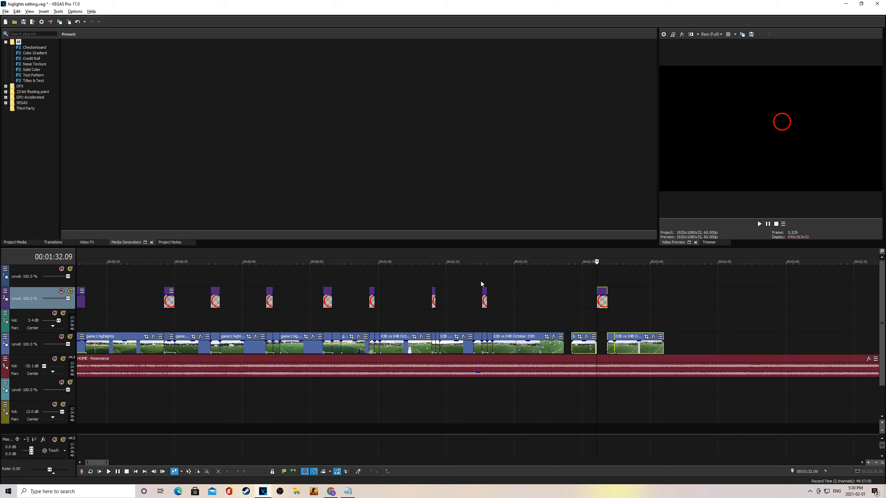
Step: Nudge the moved clips left to close the gap and preview the section from 1:24 and 1:27
{"action": "left_click_drag", "start_coordinate": [604, 293], "coordinate": [596, 292]}
{"action": "left_click", "coordinate": [541, 258]}
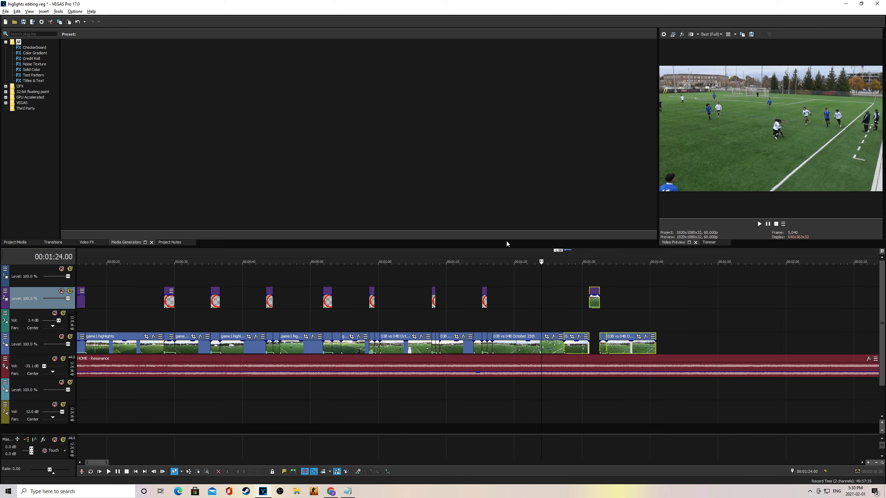
{"action": "key", "text": "space"}
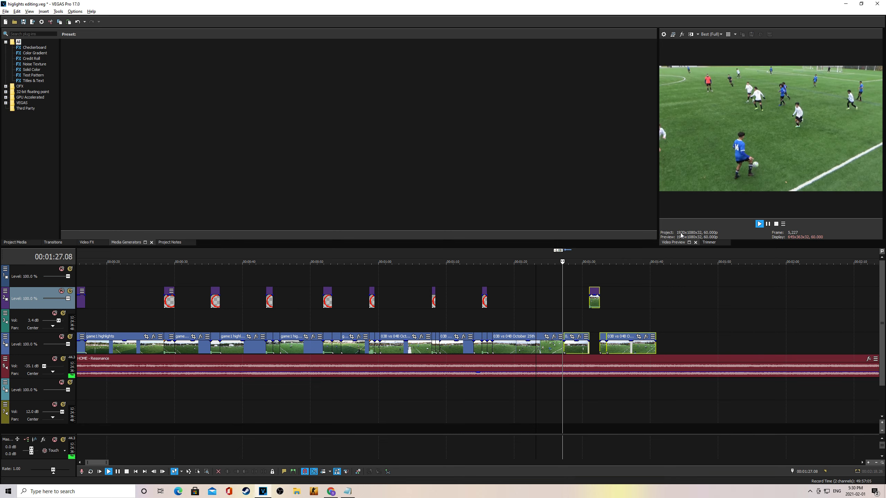
{"action": "key", "text": "space"}
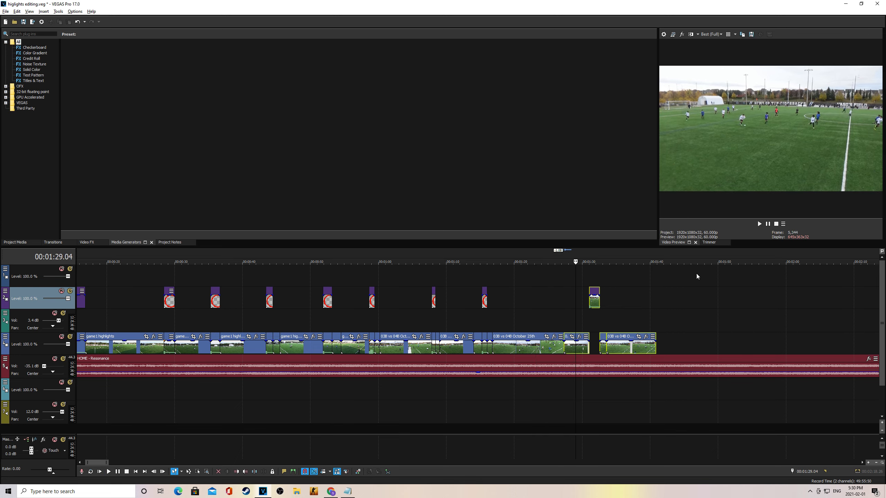
{"action": "left_click", "coordinate": [564, 254]}
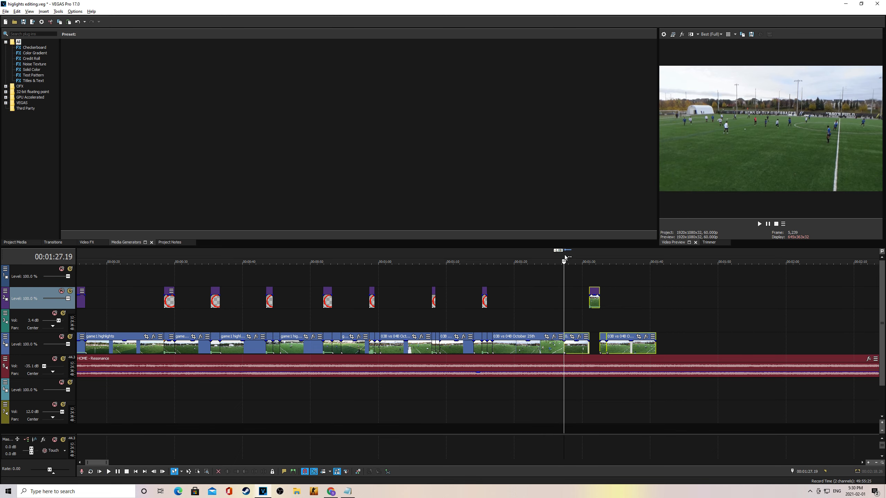
{"action": "key", "text": "space"}
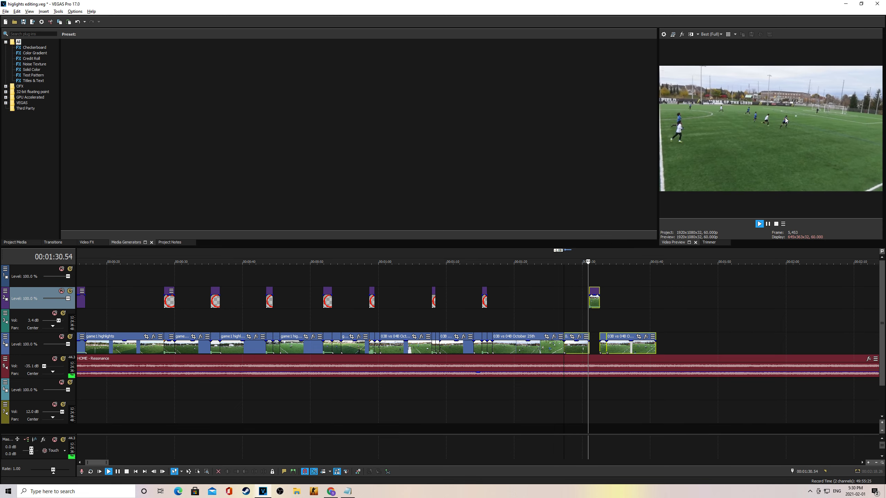
{"action": "left_click", "coordinate": [766, 224]}
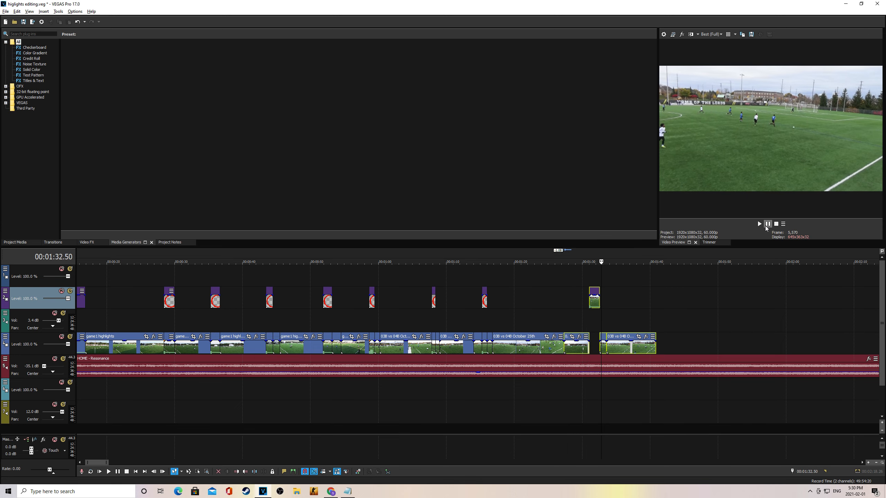
Step: Paste a copy of a red circle overlay at 00:01:31 and move it onto the top track
{"action": "left_click", "coordinate": [485, 294]}
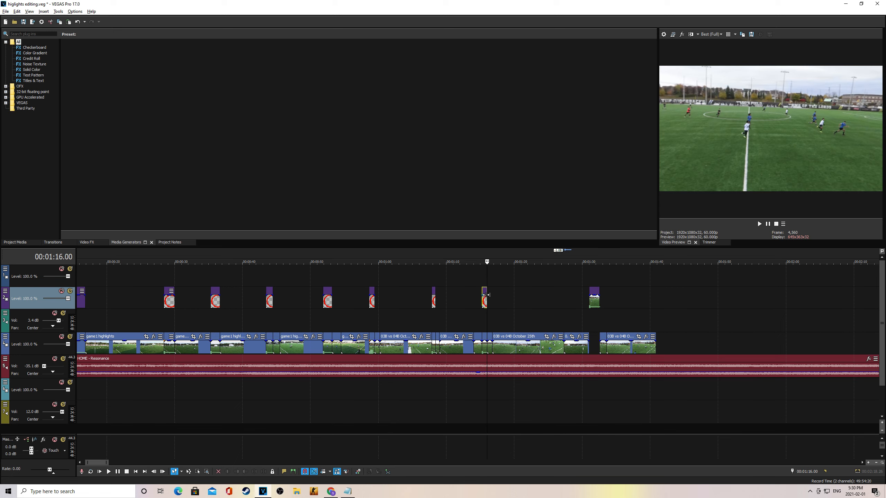
{"action": "left_click", "coordinate": [586, 259]}
{"action": "left_click", "coordinate": [588, 260]}
{"action": "key", "text": "ctrl+v"}
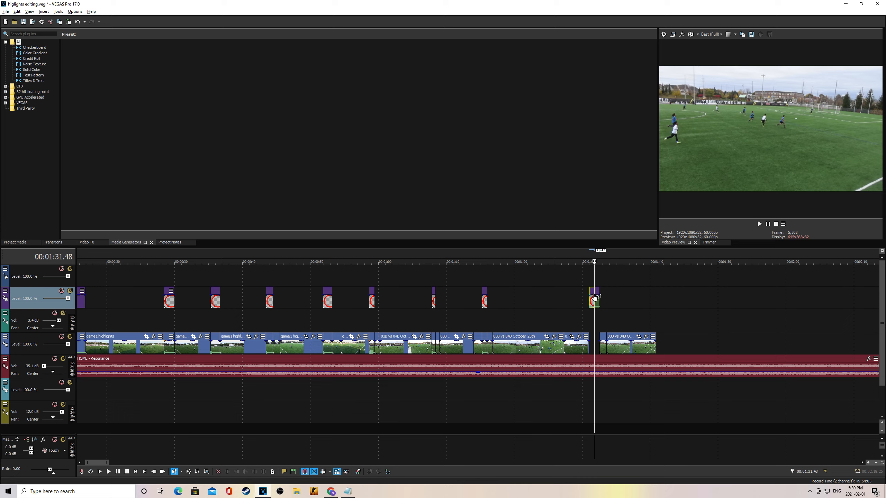
{"action": "left_click_drag", "start_coordinate": [592, 298], "coordinate": [592, 276]}
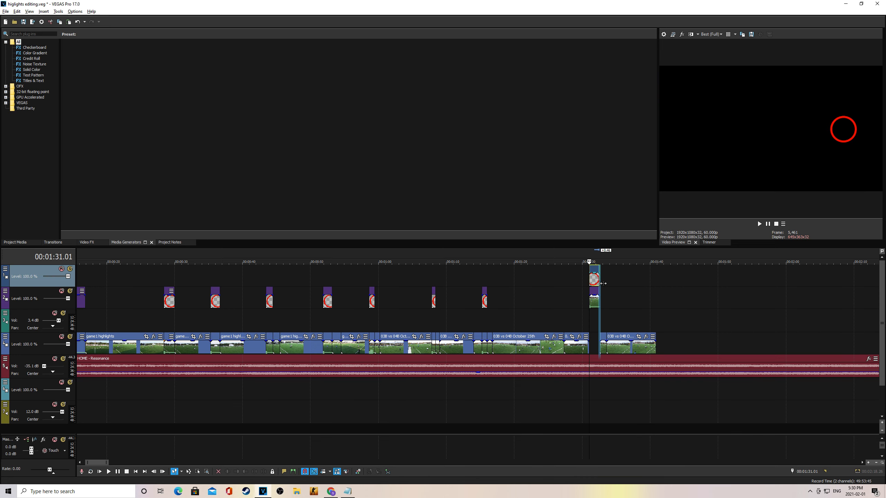
Step: In Video Event Pan/Crop, shrink the new red circle and move it onto the player on the right
{"action": "right_click", "coordinate": [596, 282]}
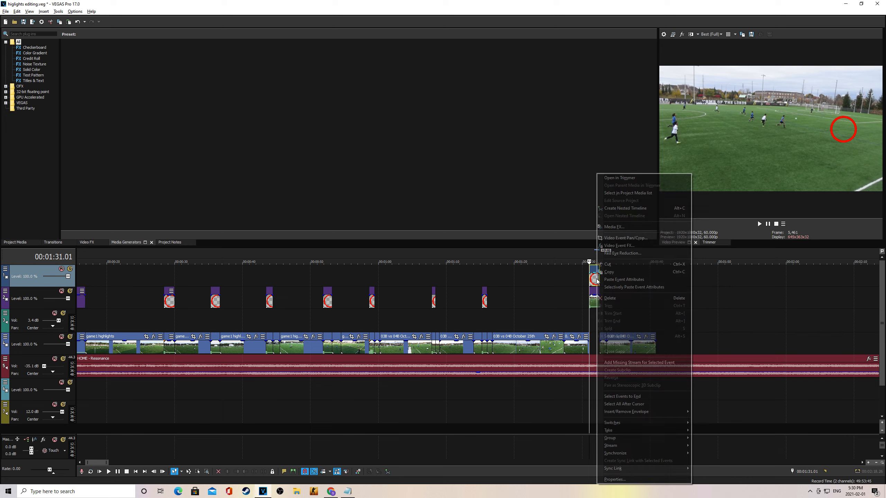
{"action": "left_click", "coordinate": [620, 237]}
{"action": "scroll", "coordinate": [650, 352], "scroll_direction": "down", "scroll_amount": 5}
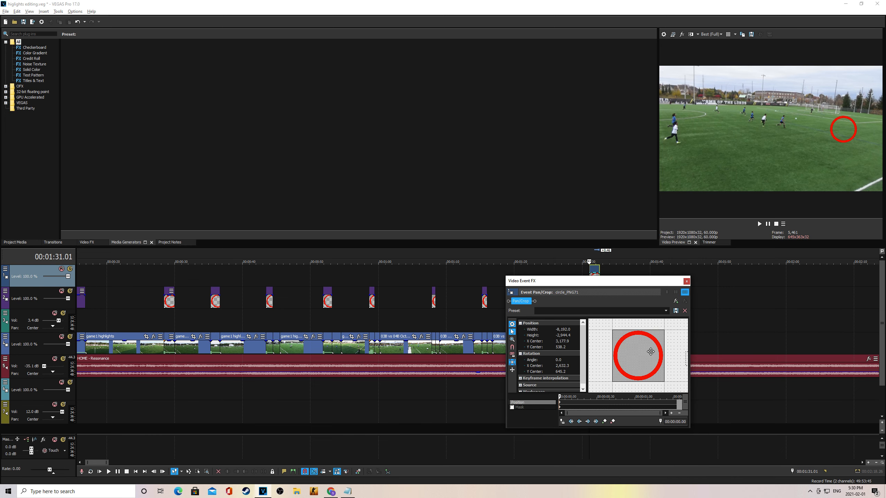
{"action": "left_click_drag", "start_coordinate": [652, 350], "coordinate": [567, 341]}
{"action": "scroll", "coordinate": [563, 340], "scroll_direction": "down", "scroll_amount": 1}
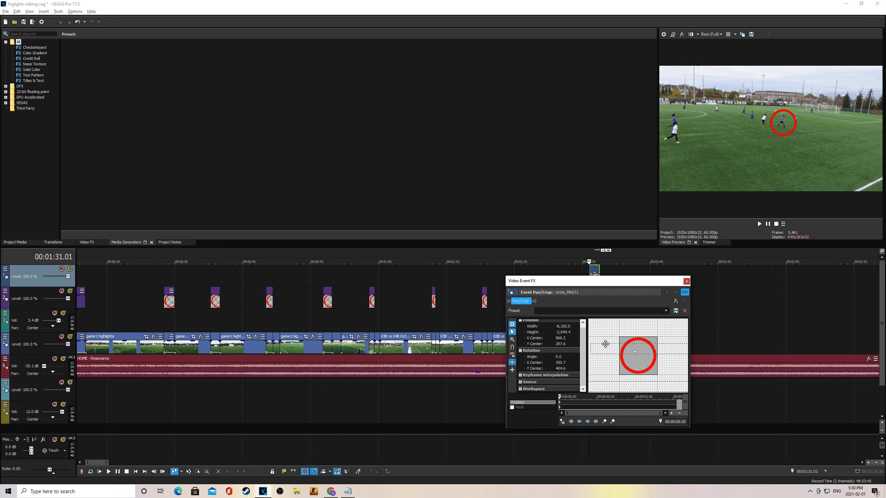
{"action": "scroll", "coordinate": [645, 347], "scroll_direction": "down", "scroll_amount": 5}
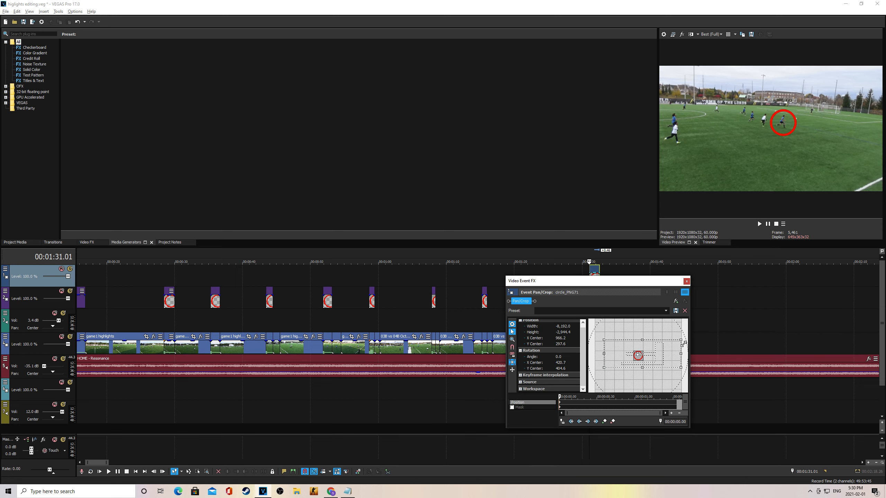
{"action": "left_click_drag", "start_coordinate": [685, 344], "coordinate": [688, 326]}
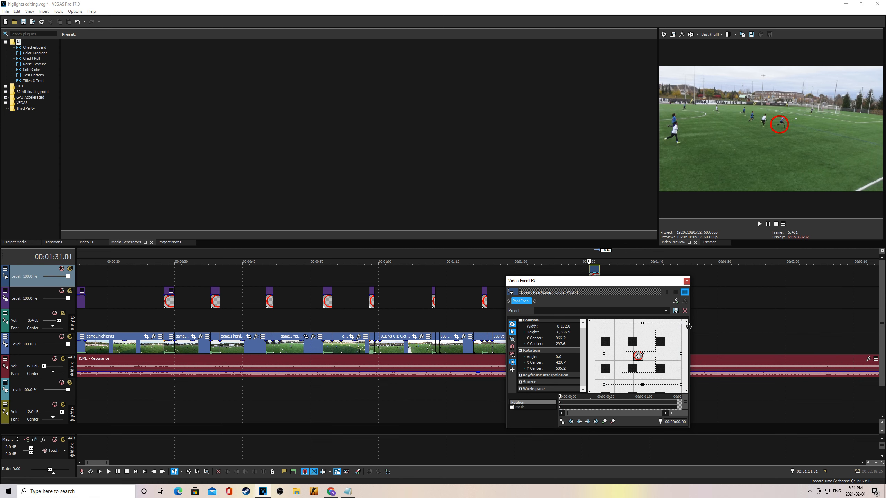
{"action": "left_click_drag", "start_coordinate": [635, 345], "coordinate": [636, 342]}
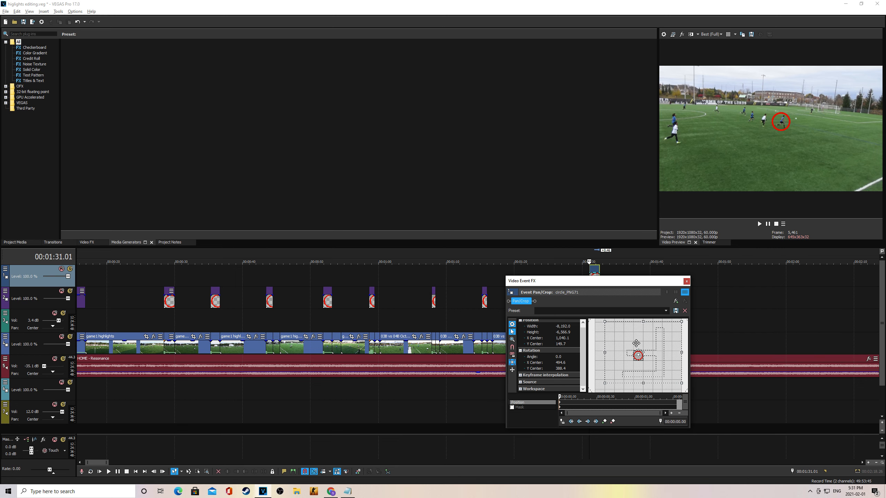
{"action": "left_click", "coordinate": [686, 281]}
Step: Play back the highlights, reviewing from around 1:17, 0:55 and 0:51
{"action": "key", "text": "space"}
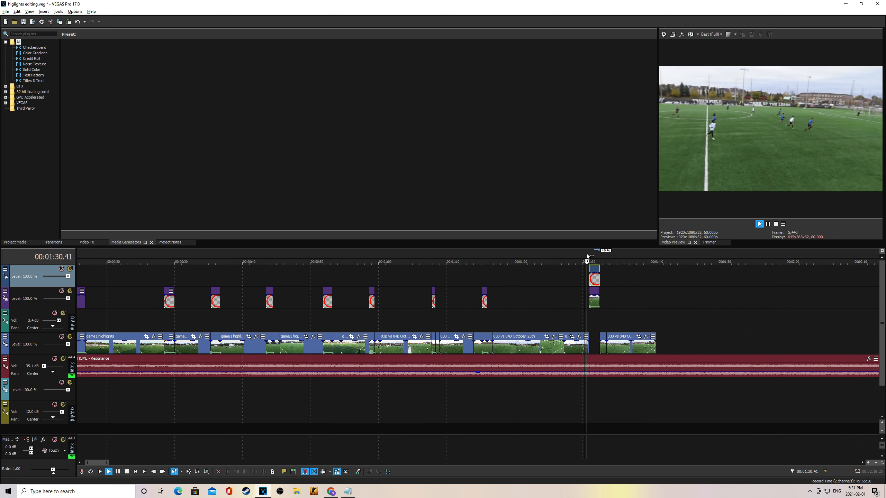
{"action": "left_click", "coordinate": [499, 253]}
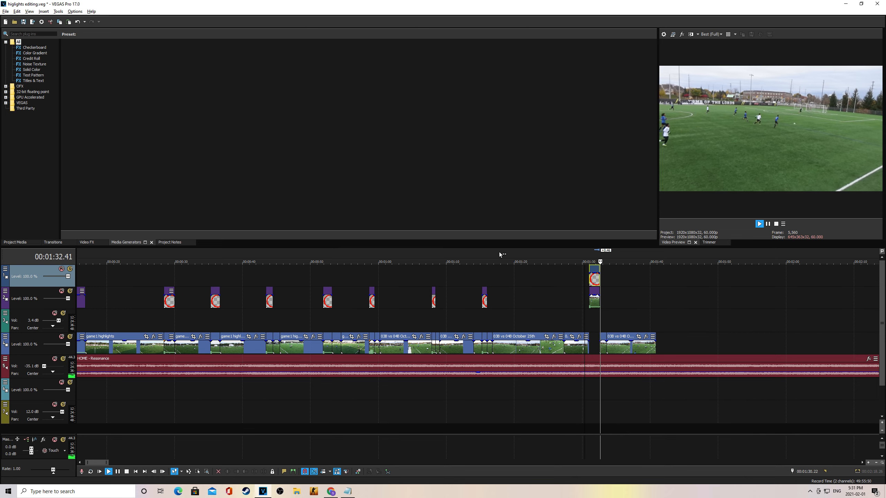
{"action": "left_click", "coordinate": [461, 259]}
{"action": "left_click", "coordinate": [342, 261]}
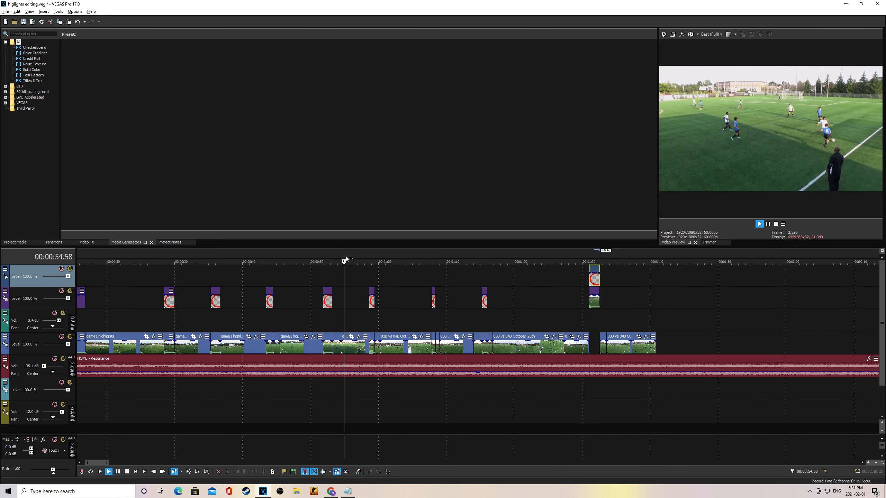
{"action": "left_click", "coordinate": [320, 258]}
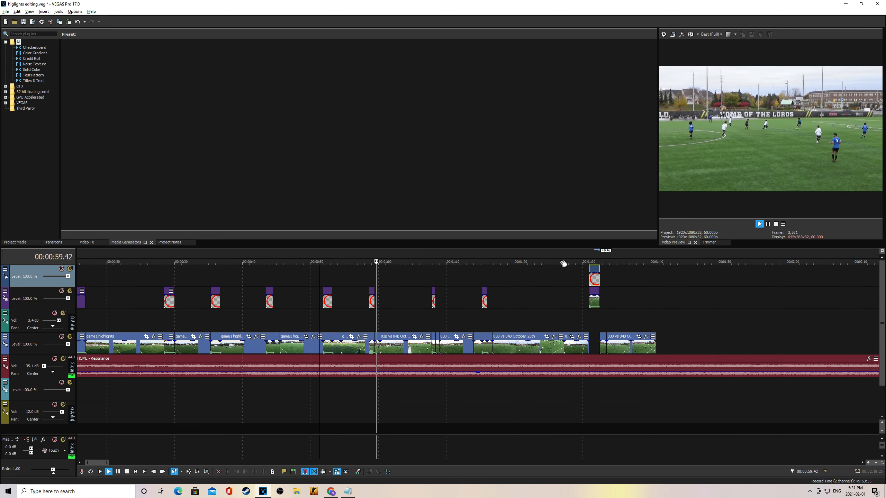
{"action": "key", "text": "space"}
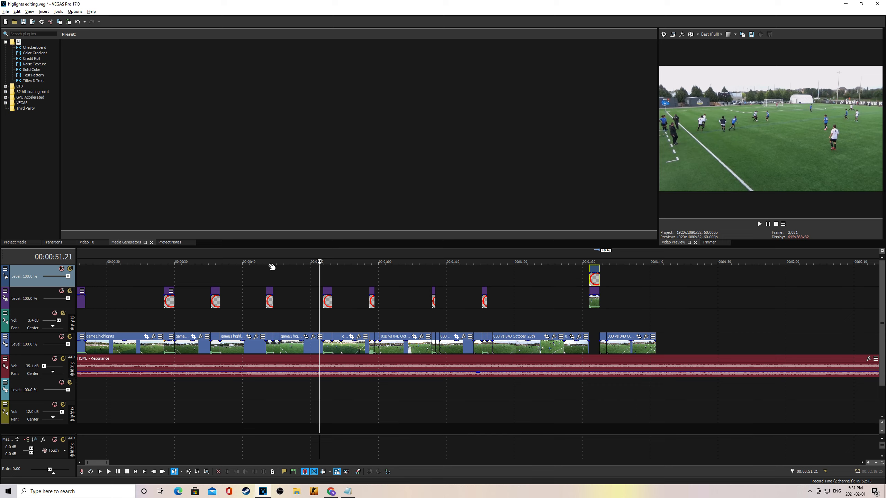
{"action": "key", "text": "space"}
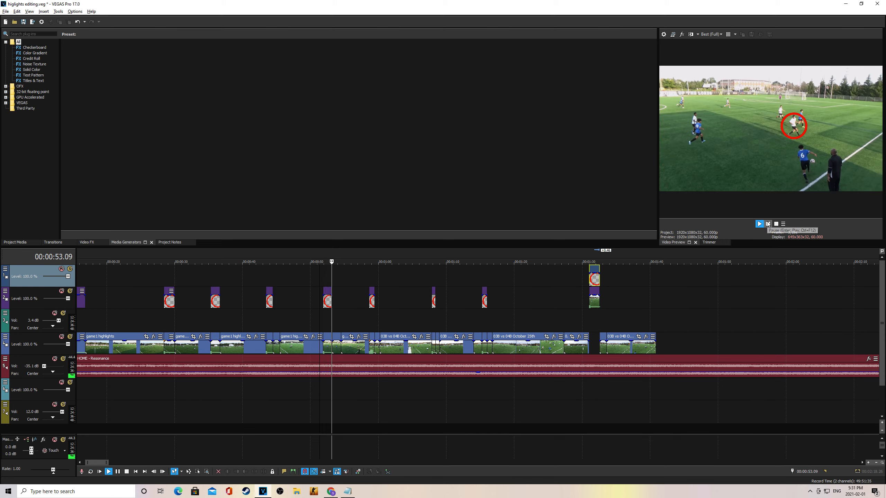
{"action": "key", "text": "Return"}
Step: Set the Resonance music track volume to about -33.5 dB and mark a time selection at the project end
{"action": "left_click_drag", "start_coordinate": [44, 367], "coordinate": [50, 367]}
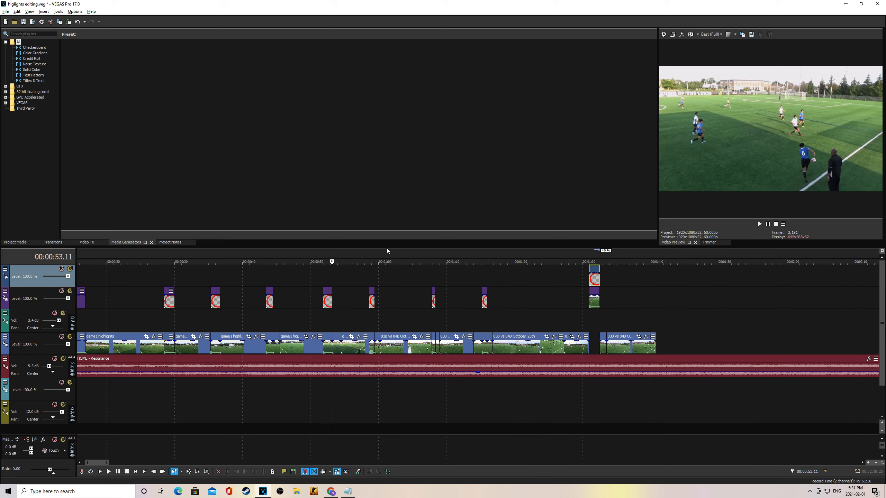
{"action": "key", "text": "space"}
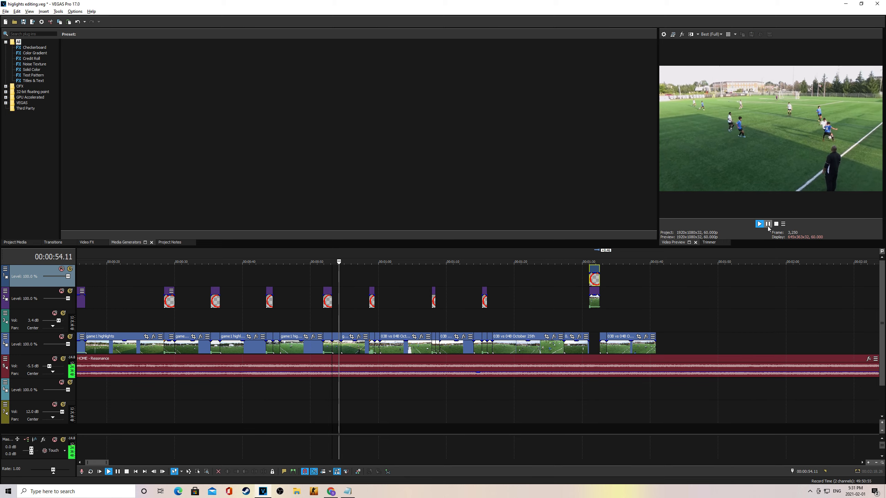
{"action": "left_click_drag", "start_coordinate": [49, 367], "coordinate": [44, 367]}
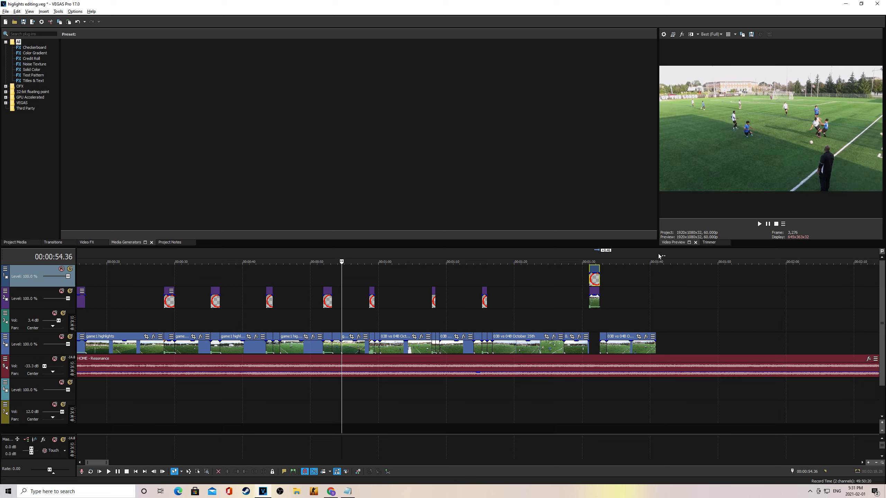
{"action": "left_click_drag", "start_coordinate": [656, 258], "coordinate": [128, 258]}
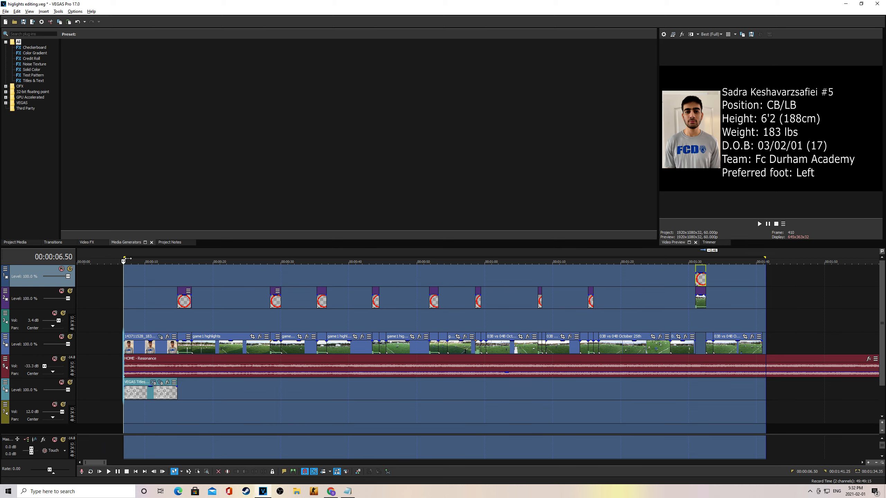
Step: Place the playhead at the start of the intro player card, around 00:00:06.50
{"action": "left_click", "coordinate": [126, 251]}
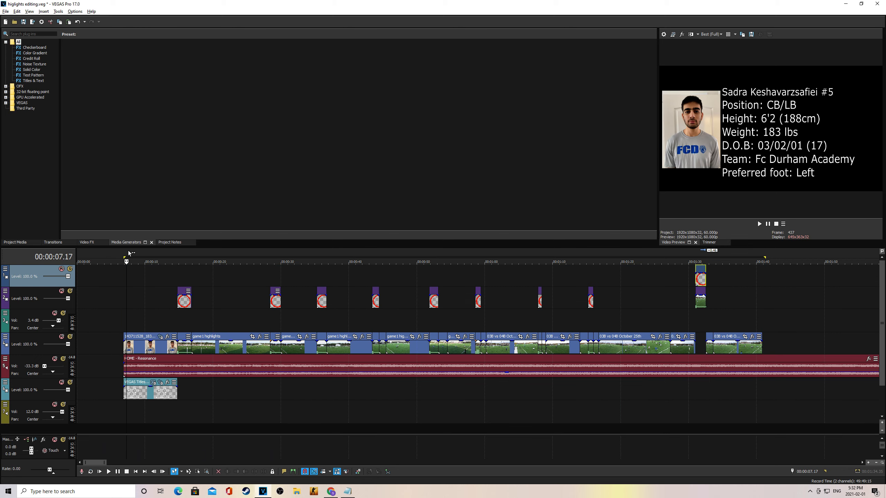
{"action": "left_click", "coordinate": [118, 251]}
{"action": "left_click", "coordinate": [124, 252]}
Step: Add a Sample Text (Default) title event at the playhead over the intro card
{"action": "left_click", "coordinate": [32, 80]}
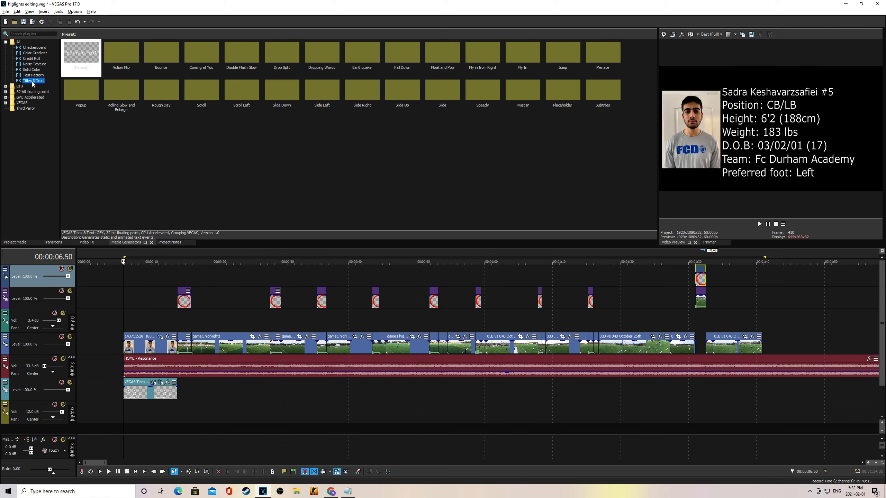
{"action": "left_click", "coordinate": [83, 58]}
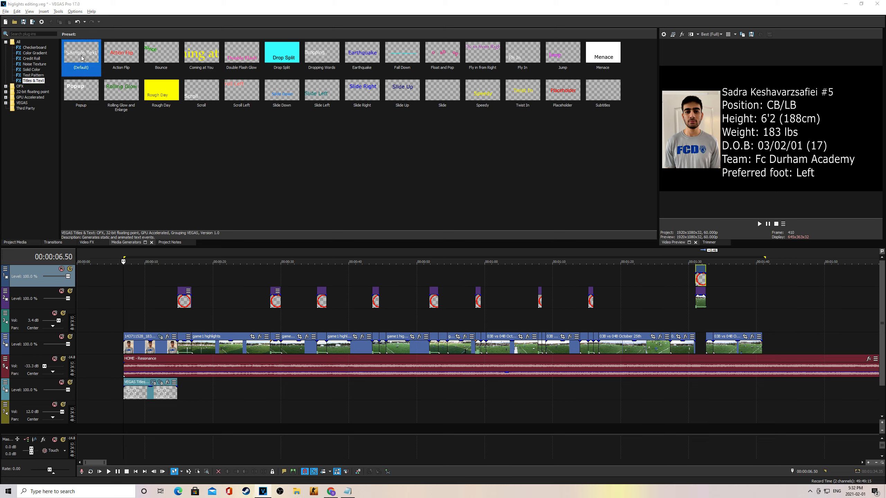
{"action": "double_click", "coordinate": [82, 58]}
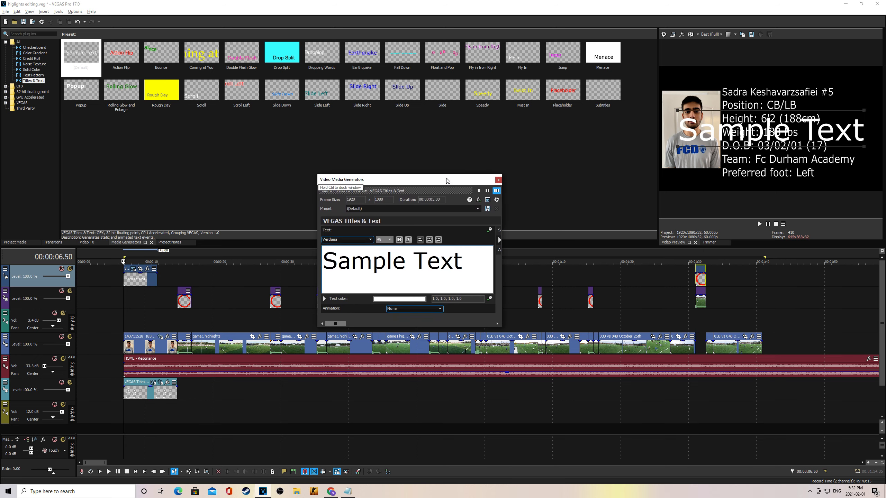
Step: Replace the sample text with the player's first and last name on two lines
{"action": "double_click", "coordinate": [462, 285]}
{"action": "key", "text": "BackSpace"}
{"action": "key", "text": "BackSpace"}
{"action": "key", "text": "BackSpace"}
{"action": "key", "text": "BackSpace"}
{"action": "key", "text": "BackSpace"}
{"action": "key", "text": "BackSpace"}
{"action": "key", "text": "BackSpace"}
{"action": "key", "text": "BackSpace"}
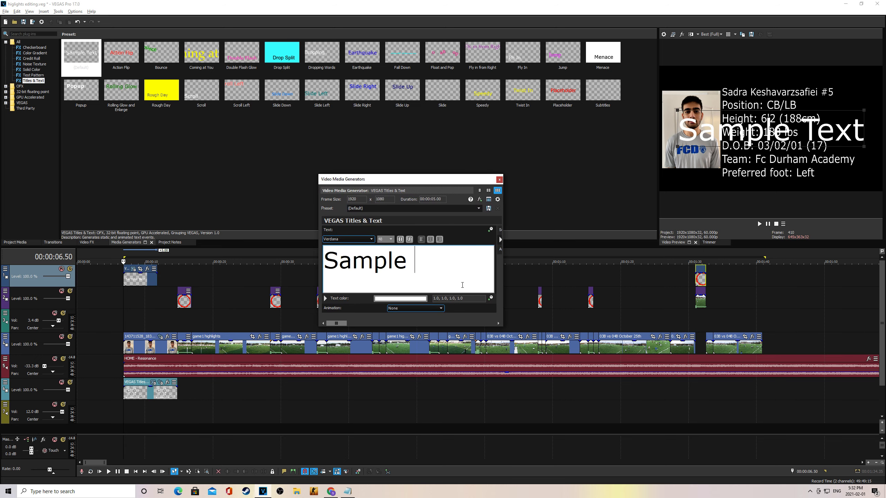
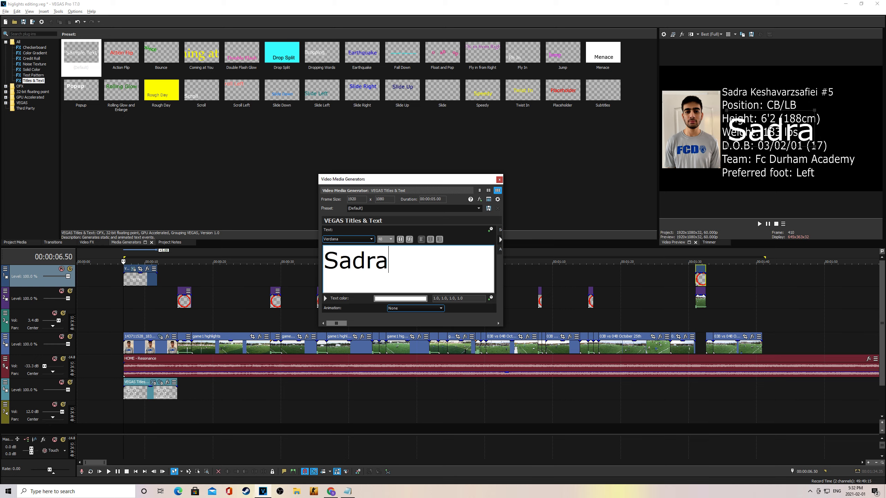
{"action": "key", "text": "Return"}
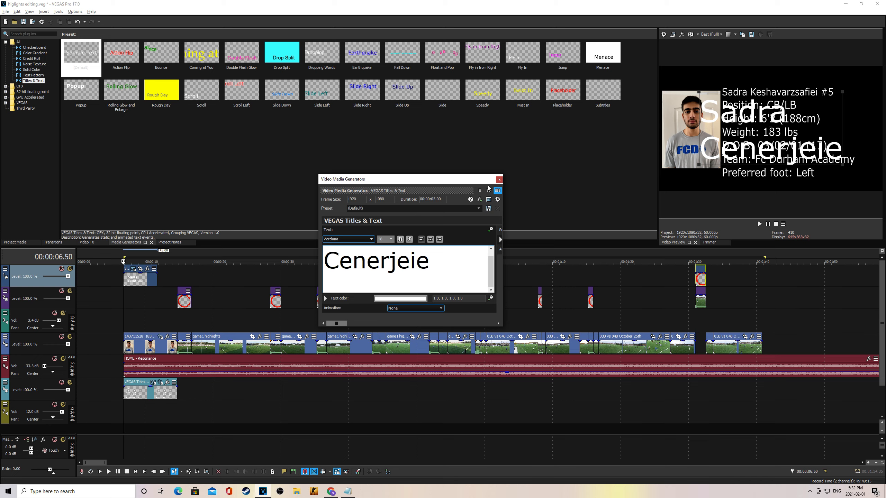
{"action": "left_click", "coordinate": [479, 200]}
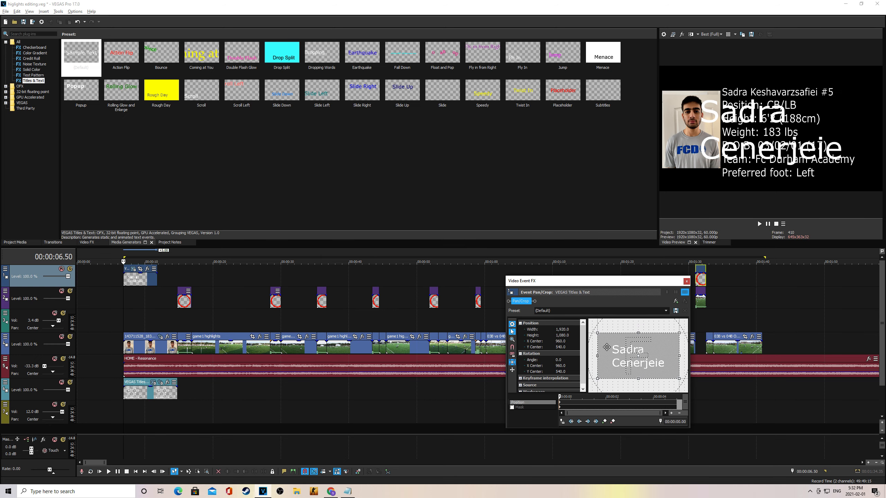
Step: Shrink the name title in Pan/Crop, then delete the title event from track 1
{"action": "left_click_drag", "start_coordinate": [668, 338], "coordinate": [730, 155]}
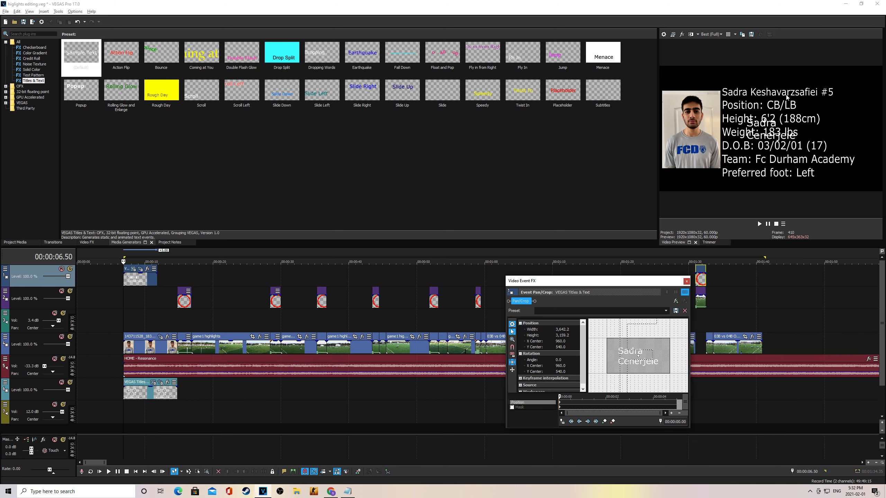
{"action": "left_click", "coordinate": [686, 281]}
{"action": "left_click", "coordinate": [140, 283]}
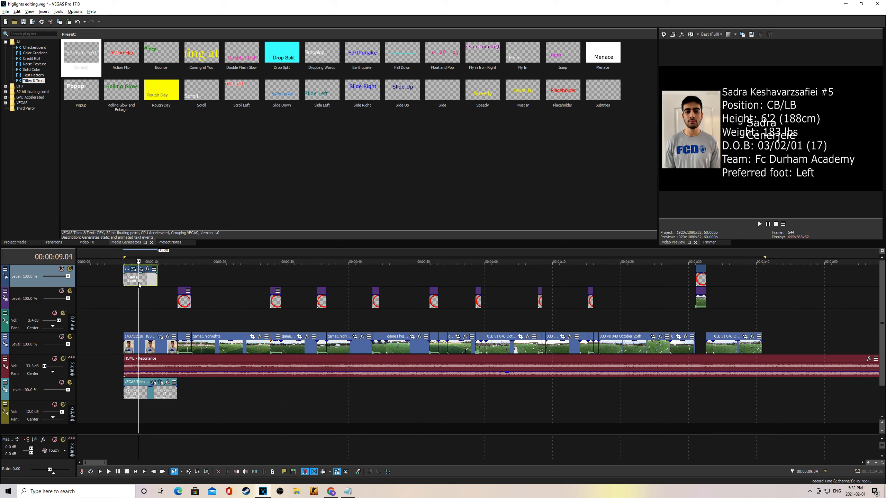
{"action": "key", "text": "Delete"}
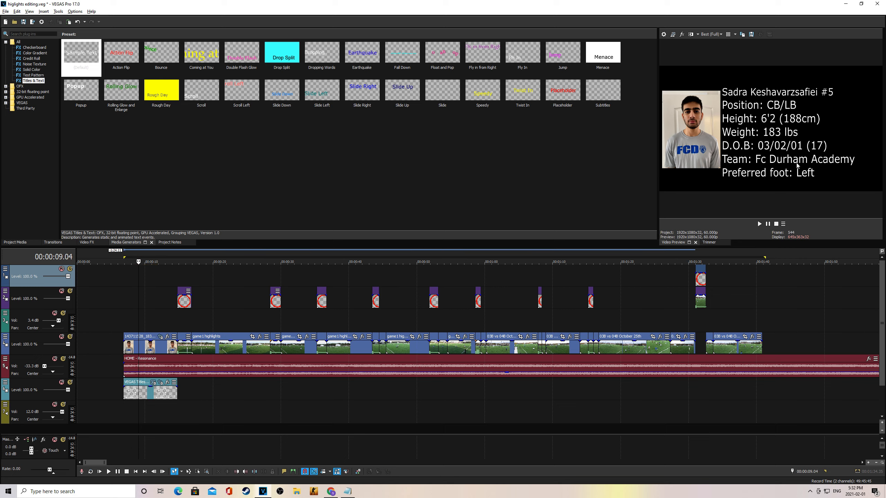
Step: Select a time range covering the whole reel, from the start to 00:01:40.52
{"action": "left_click", "coordinate": [118, 258]}
{"action": "left_click", "coordinate": [132, 253]}
{"action": "left_click_drag", "start_coordinate": [119, 257], "coordinate": [766, 256]}
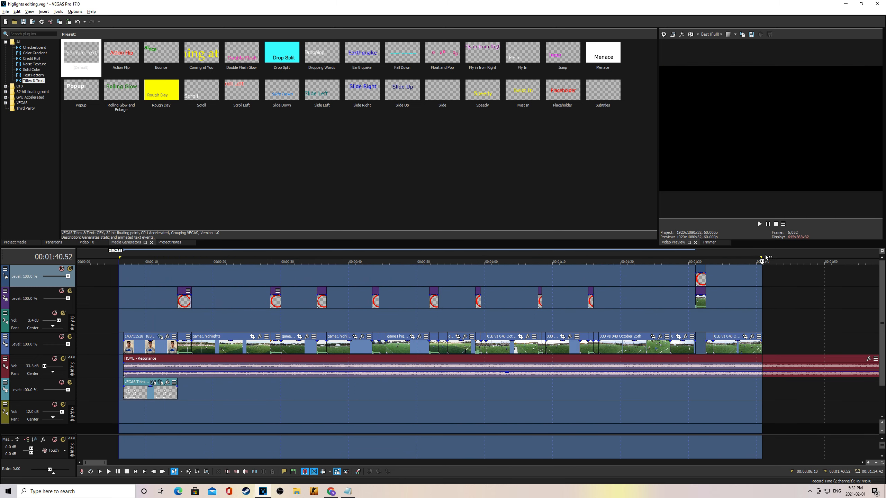
Step: In Render As, choose MAGIX AVC/AAC MP4 with the Internet UHD 2160p 59.94 fps template
{"action": "left_click", "coordinate": [5, 11]}
{"action": "left_click", "coordinate": [13, 65]}
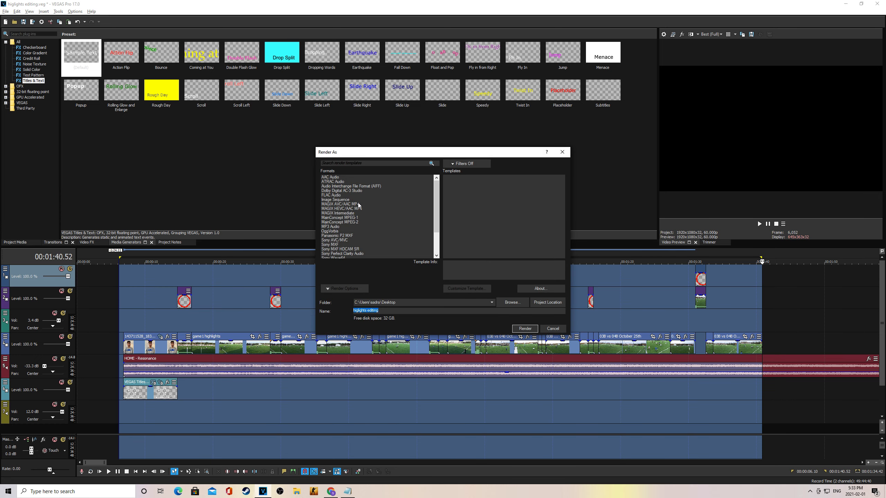
{"action": "left_click", "coordinate": [358, 204]}
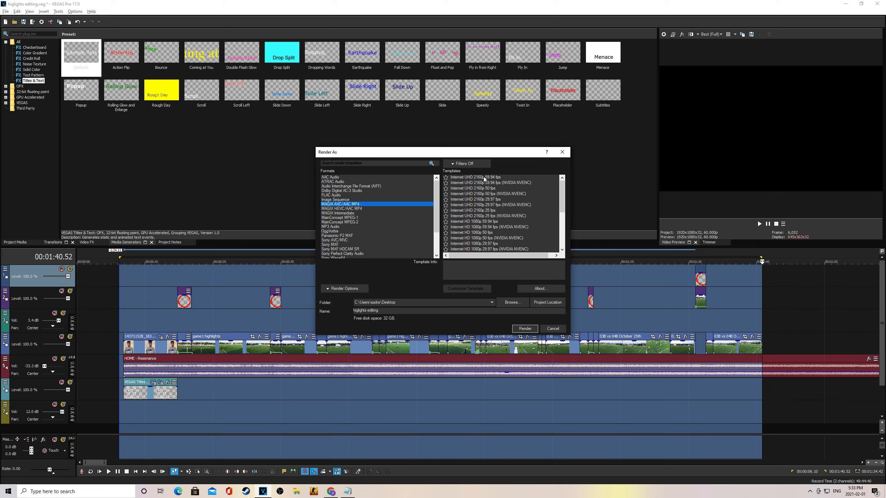
{"action": "left_click", "coordinate": [484, 178]}
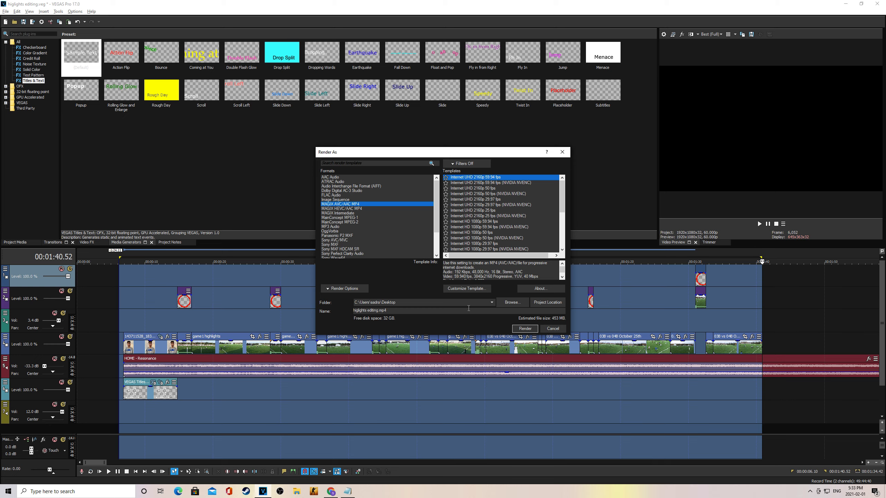
Step: Customize the template to a custom 1920x1080 frame size and confirm it
{"action": "left_click", "coordinate": [467, 289]}
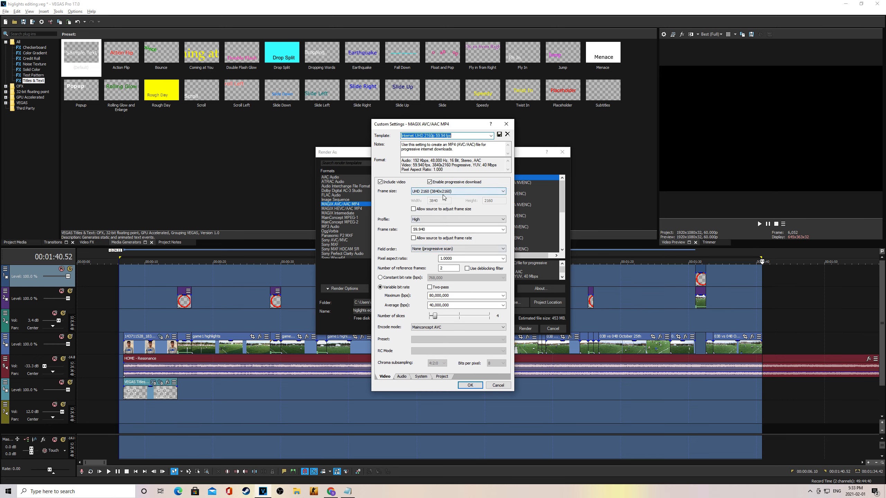
{"action": "left_click", "coordinate": [443, 193]}
{"action": "left_click", "coordinate": [443, 198]}
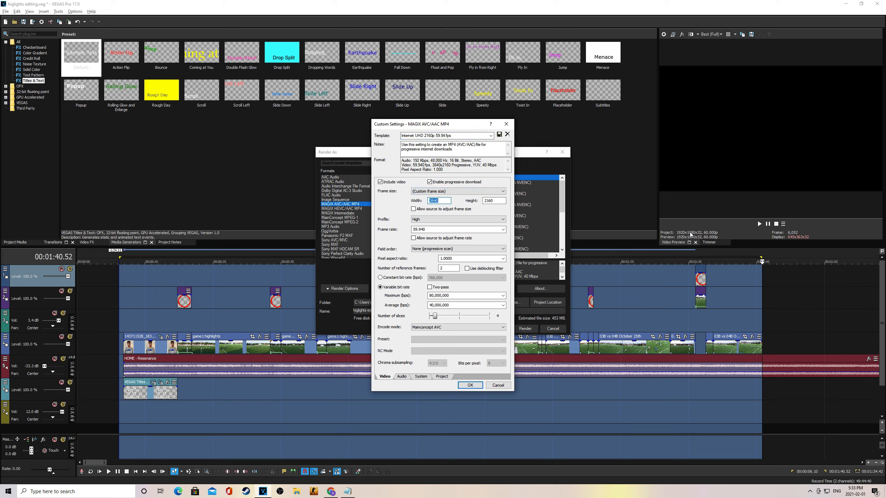
{"action": "type", "text": "1920"}
{"action": "key", "text": "Tab"}
{"action": "type", "text": "1"}
{"action": "left_click", "coordinate": [469, 385]}
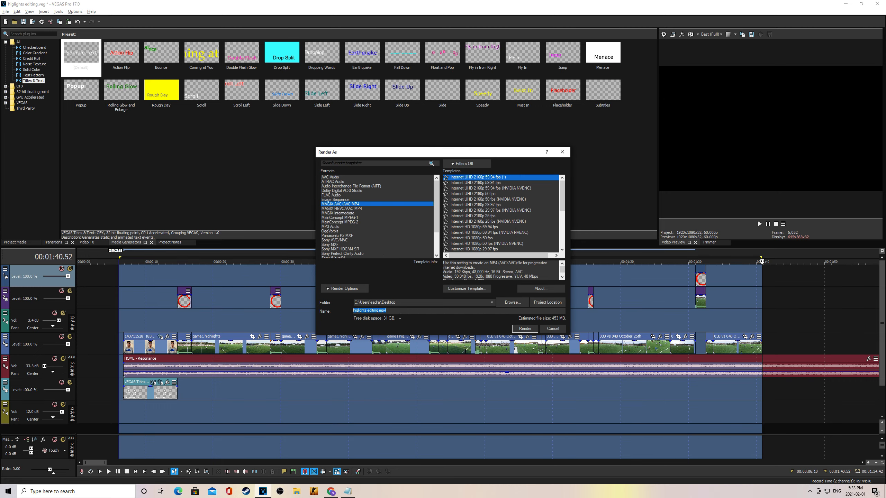
{"action": "key", "text": "End"}
{"action": "key", "text": "ctrl+shift+Left"}
Step: Start rendering highlights editing.mp4, then cancel the render near 8% and confirm
{"action": "left_click", "coordinate": [528, 303]}
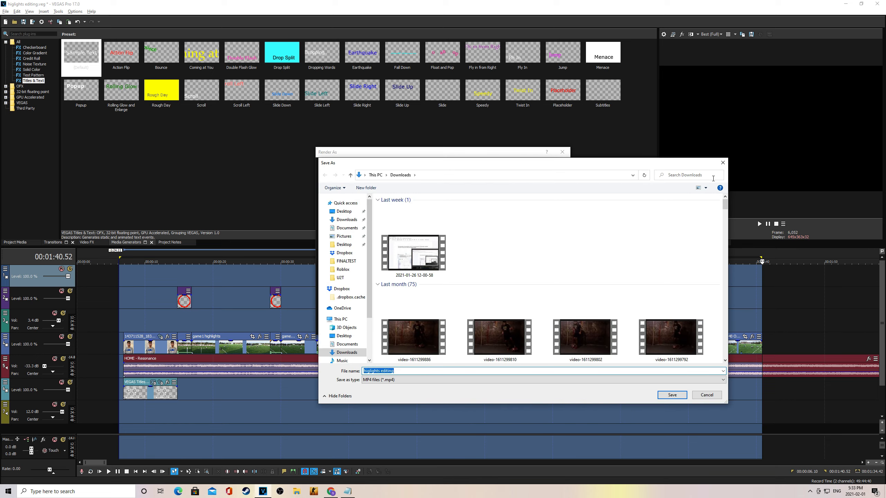
{"action": "left_click", "coordinate": [722, 163]}
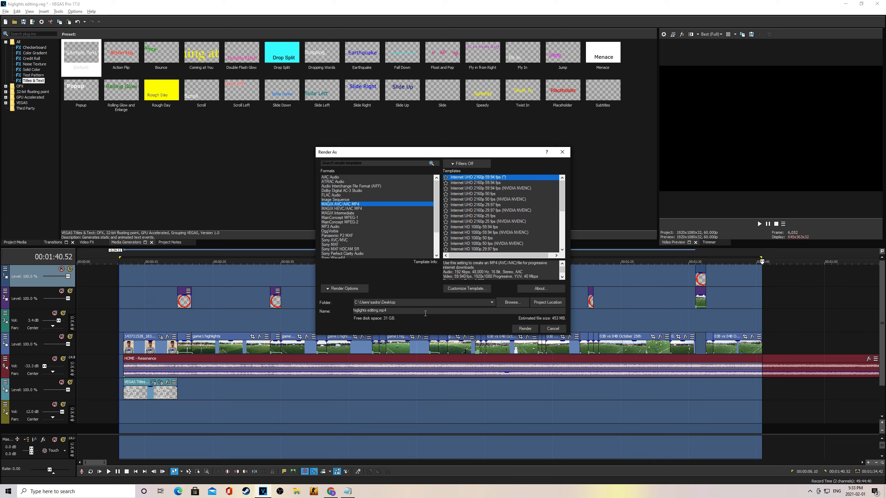
{"action": "left_click", "coordinate": [524, 328]}
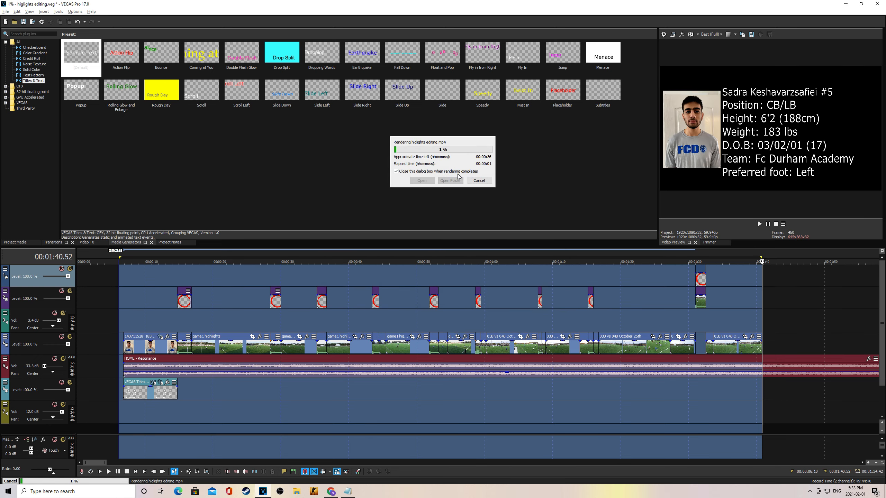
{"action": "left_click", "coordinate": [477, 180]}
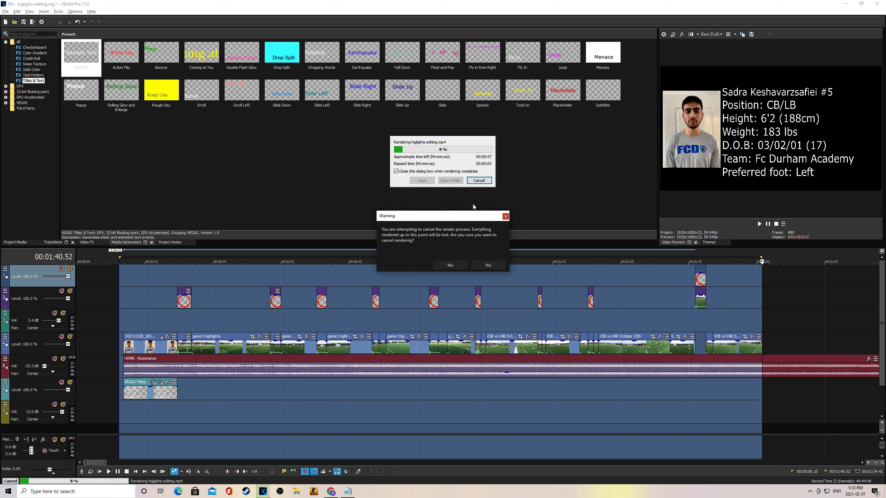
{"action": "left_click", "coordinate": [459, 267]}
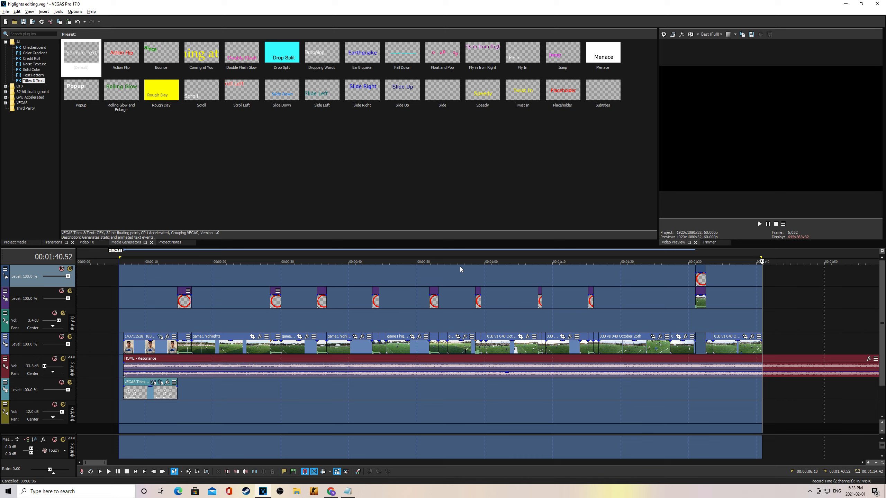